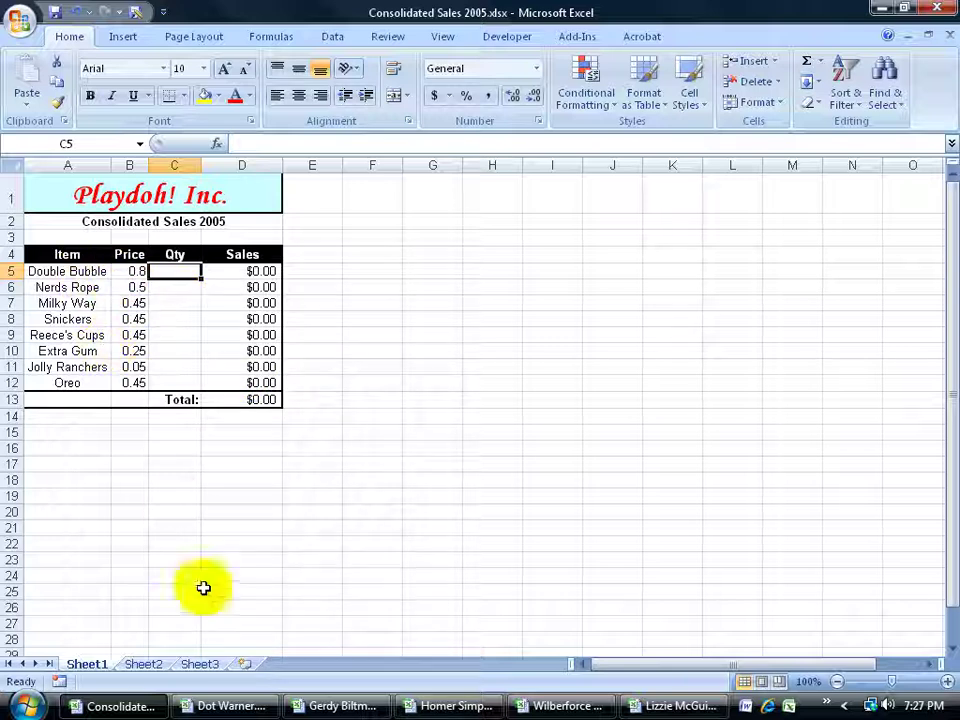
- Start a formula in C5 of Consolidated Sales 2005 that adds cell C5 from the first and second salespeople's workbooks
left_click(228, 707)
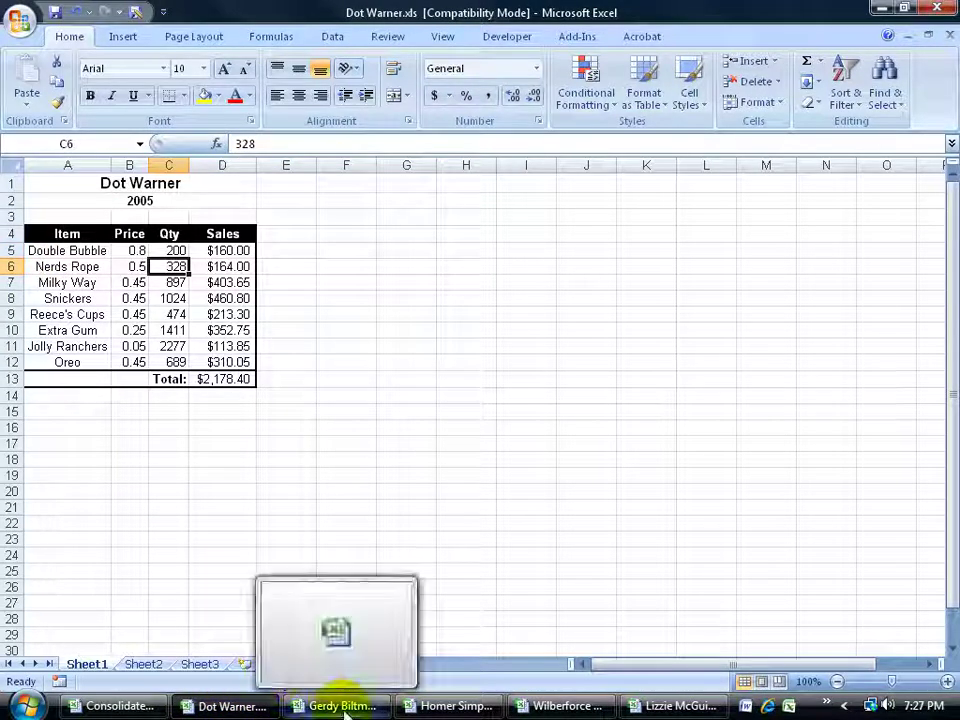
mouse_move(462, 712)
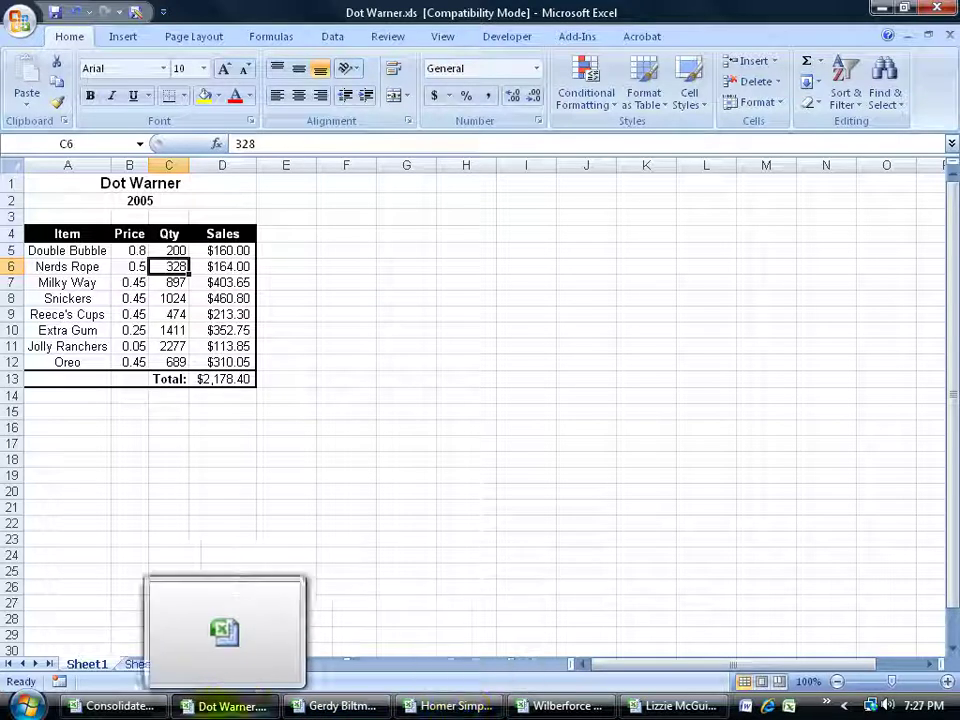
left_click(116, 706)
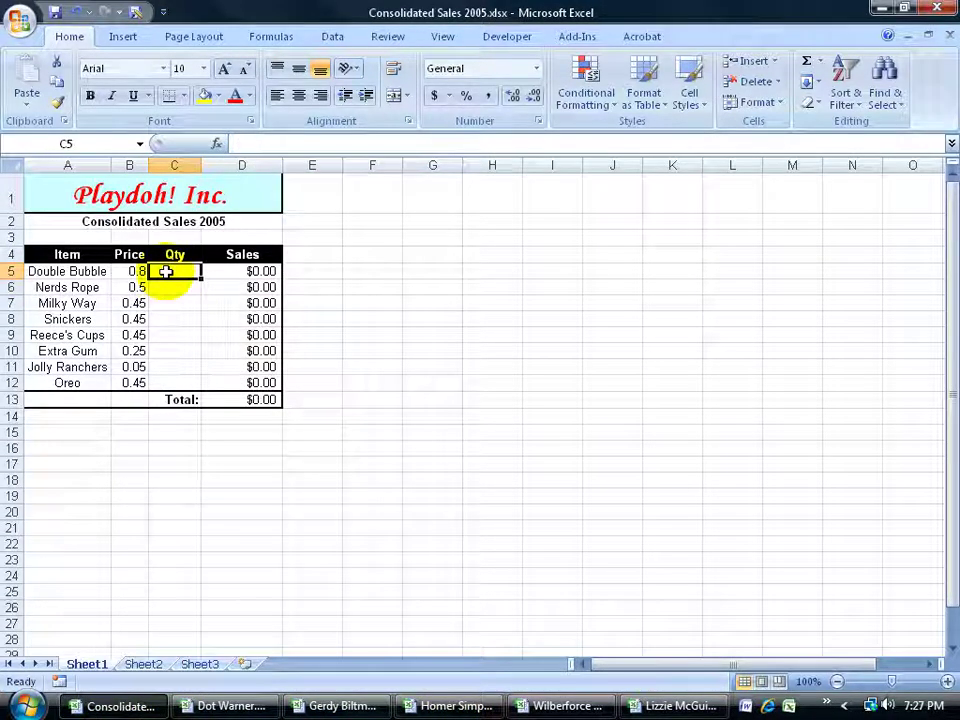
type("=")
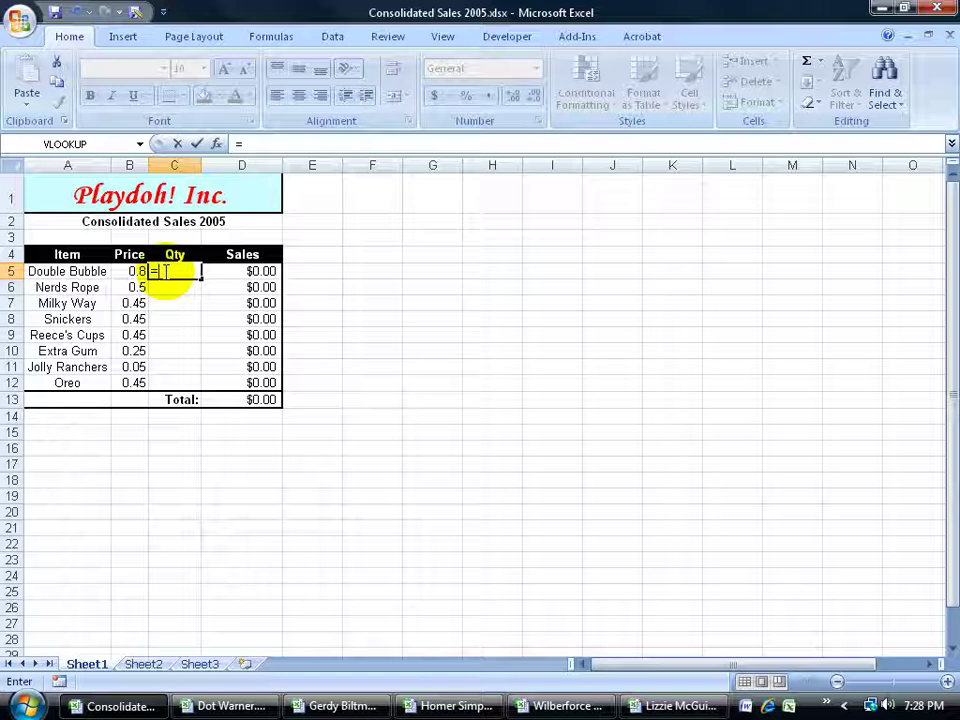
left_click(229, 706)
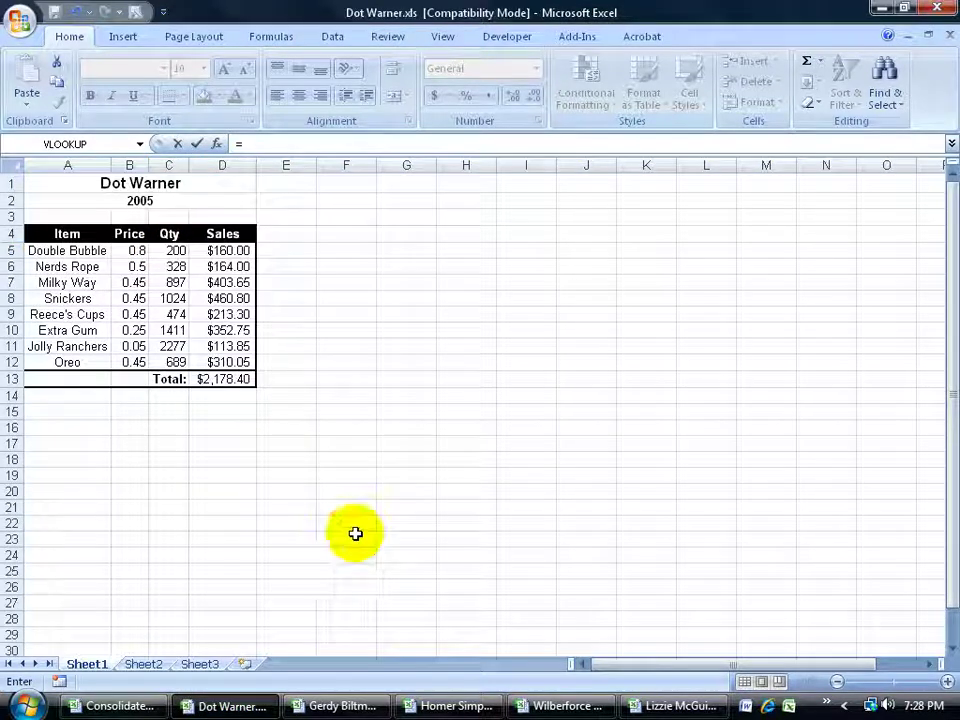
left_click(171, 251)
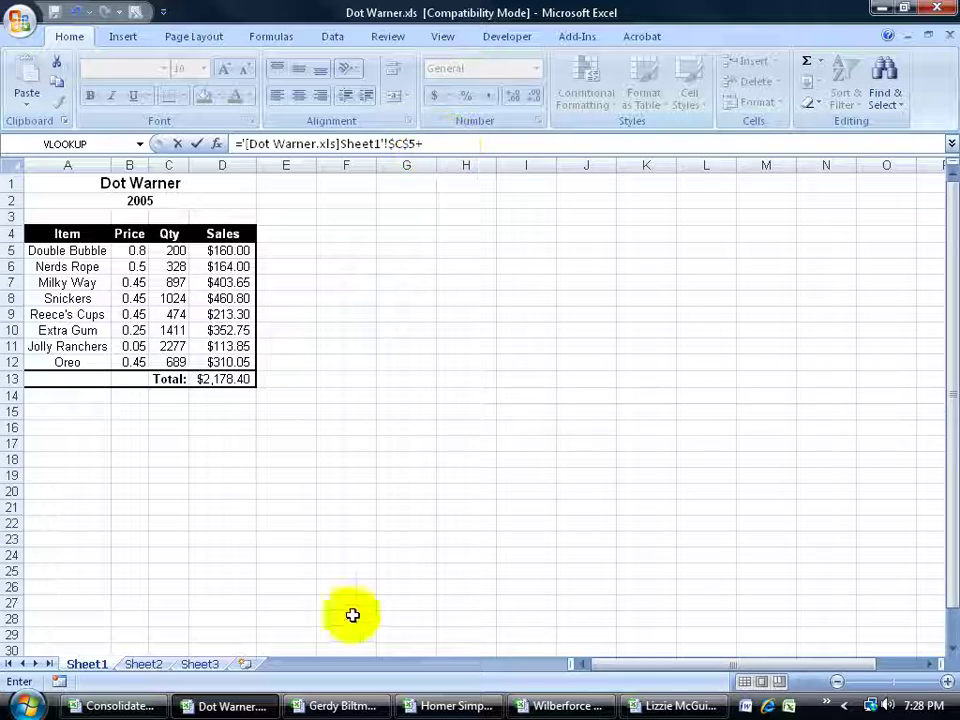
left_click(341, 706)
left_click(178, 253)
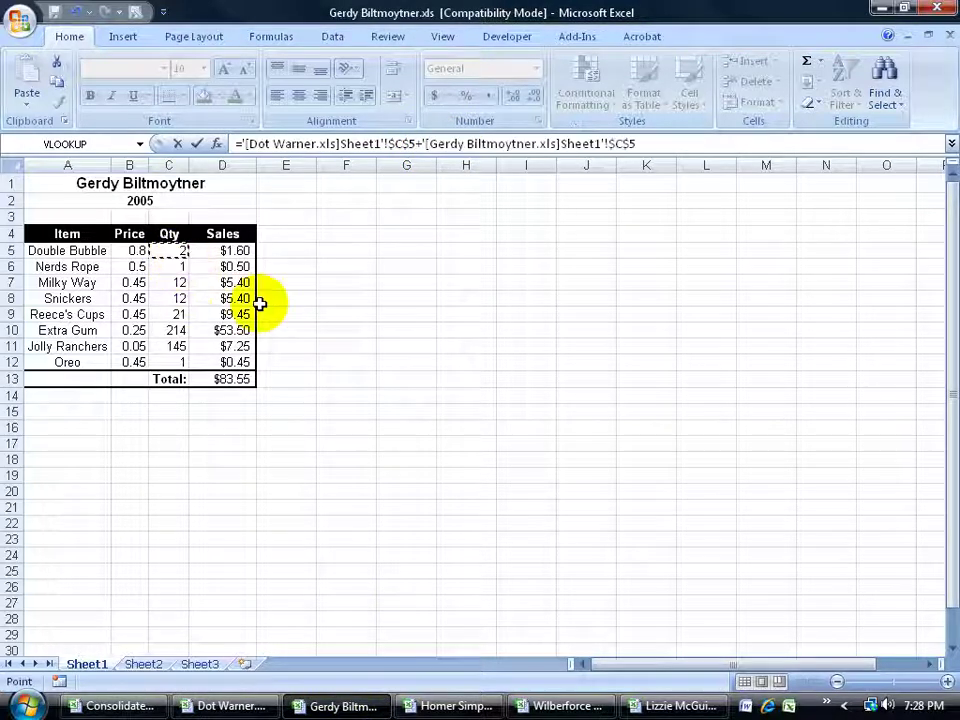
type("+")
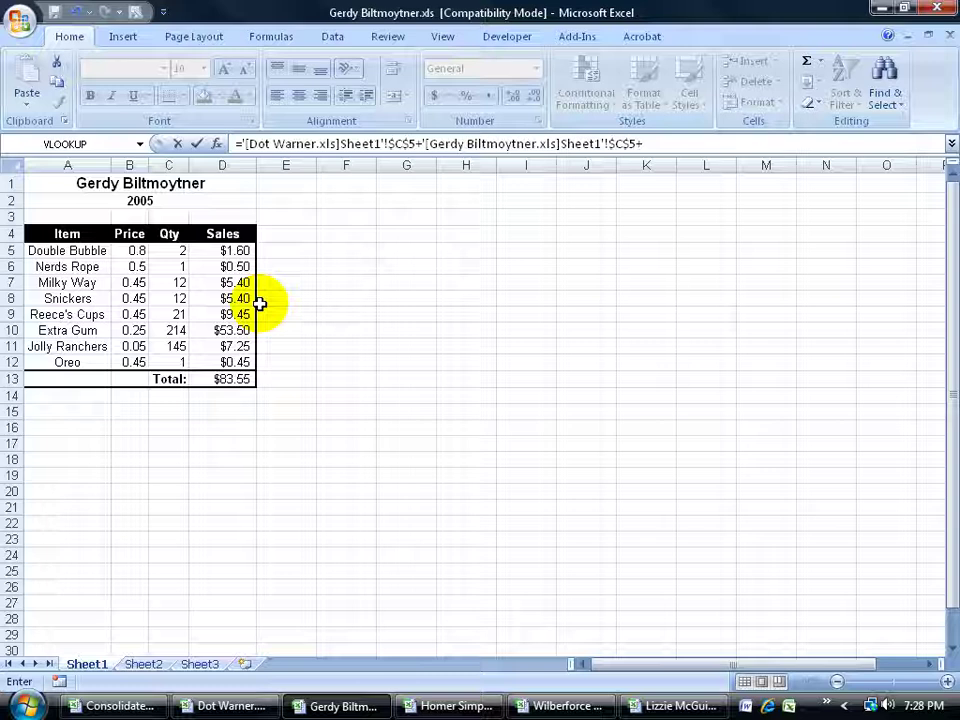
- Complete the addition formula with cell C5 from the third, fourth and fifth salespeople's workbooks
left_click(440, 706)
left_click(178, 251)
type("+")
left_click(568, 706)
left_click(178, 252)
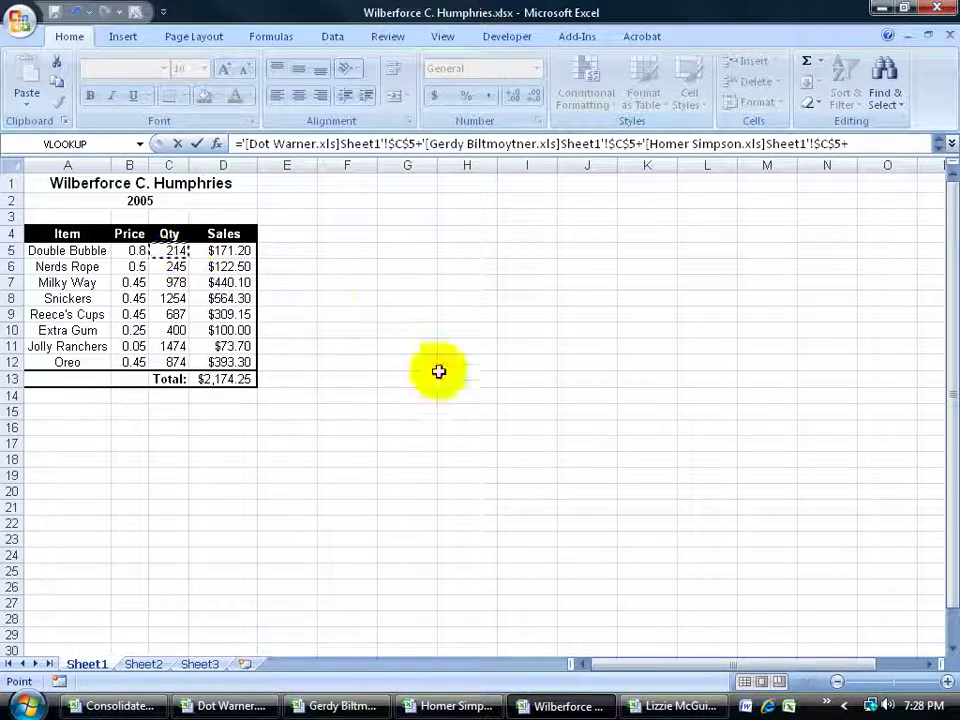
type("+")
left_click(680, 706)
left_click(214, 251)
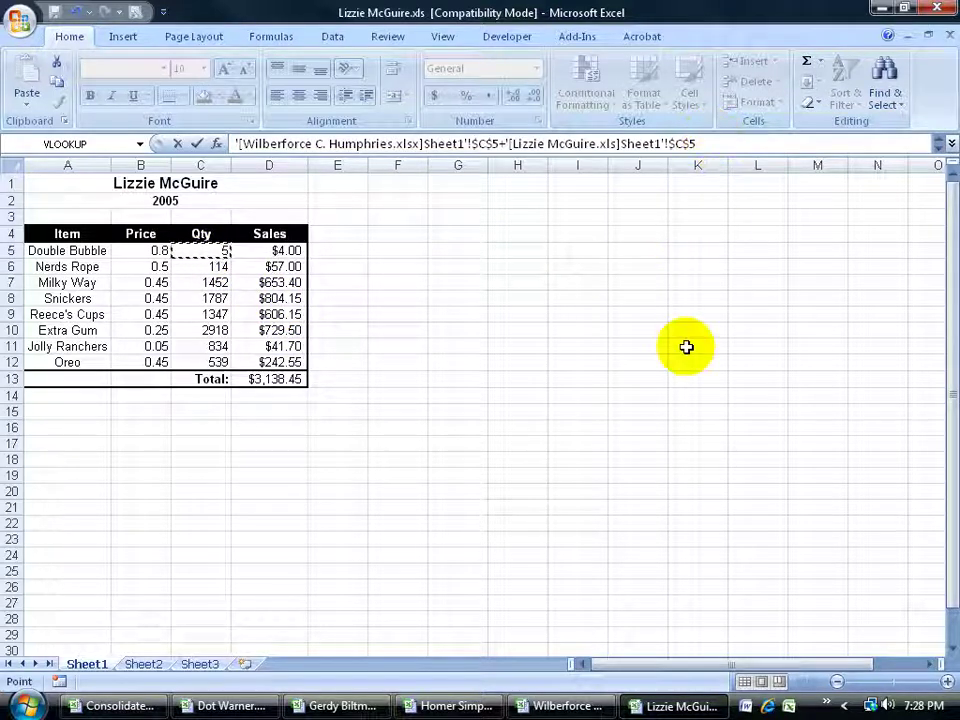
key("Return")
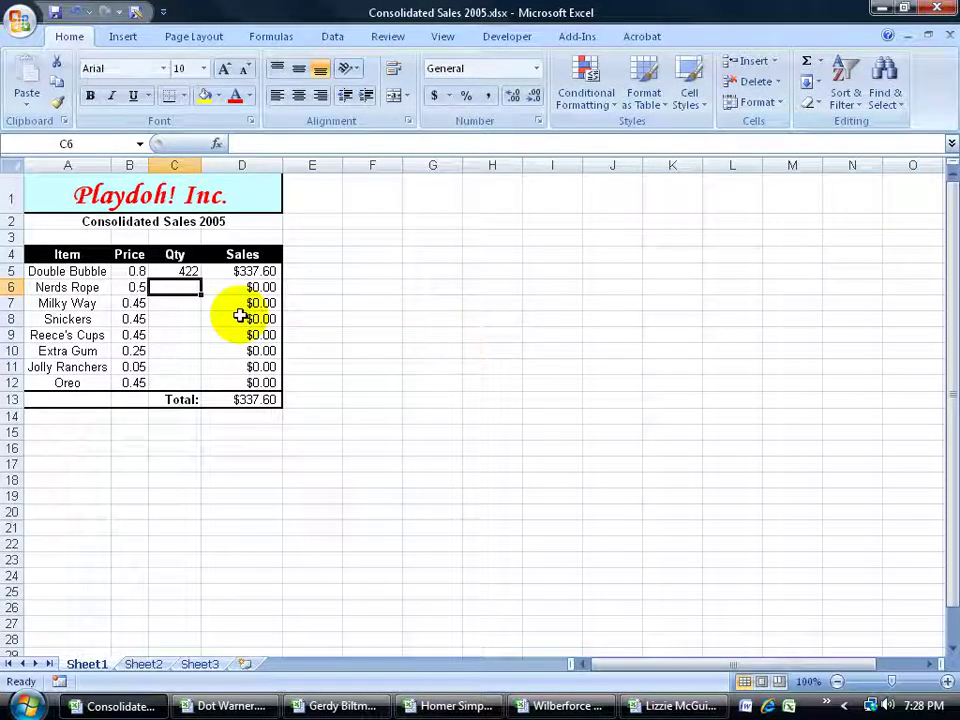
- Set the Double Bubble quantity in the first salesperson's workbook to 0, and check the linked quantity in Consolidated Sales 2005
left_click(190, 273)
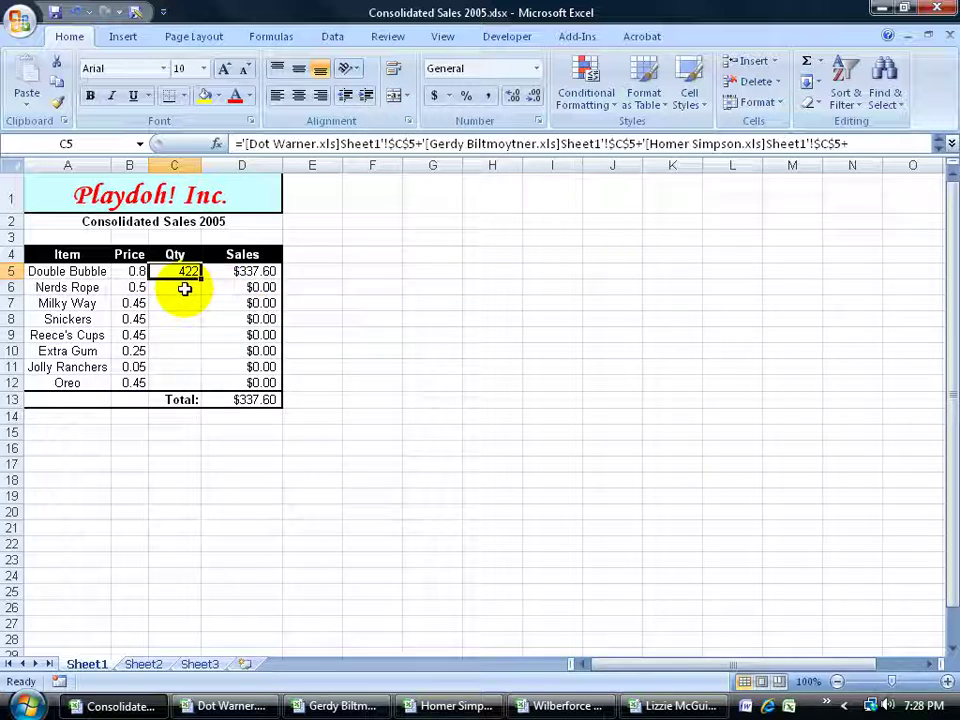
left_click(240, 706)
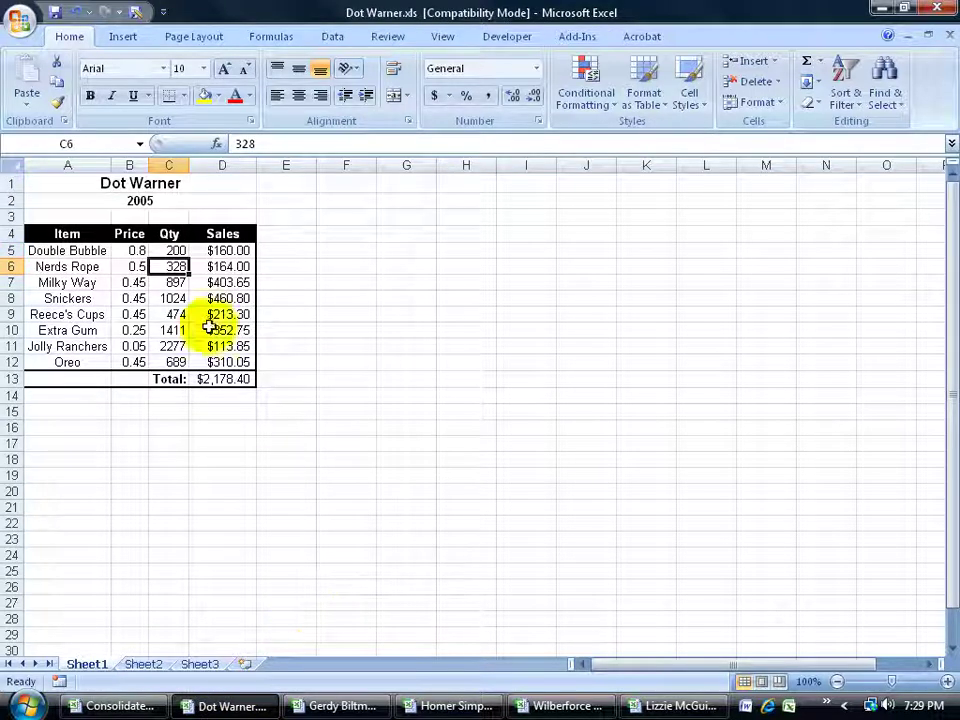
left_click(171, 250)
type("0")
key("Return")
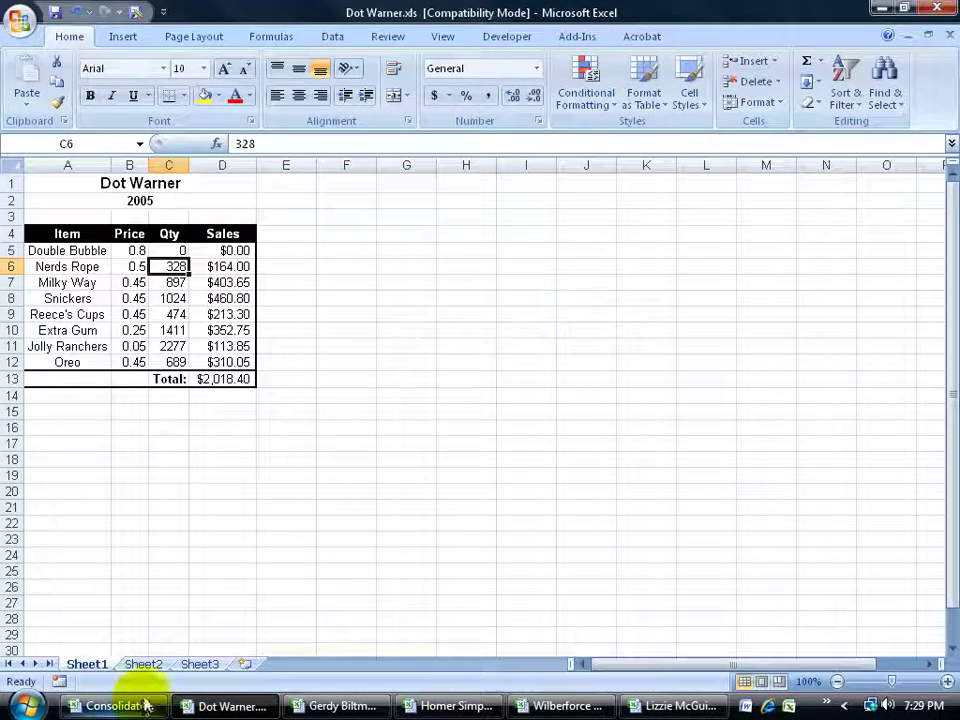
left_click(115, 706)
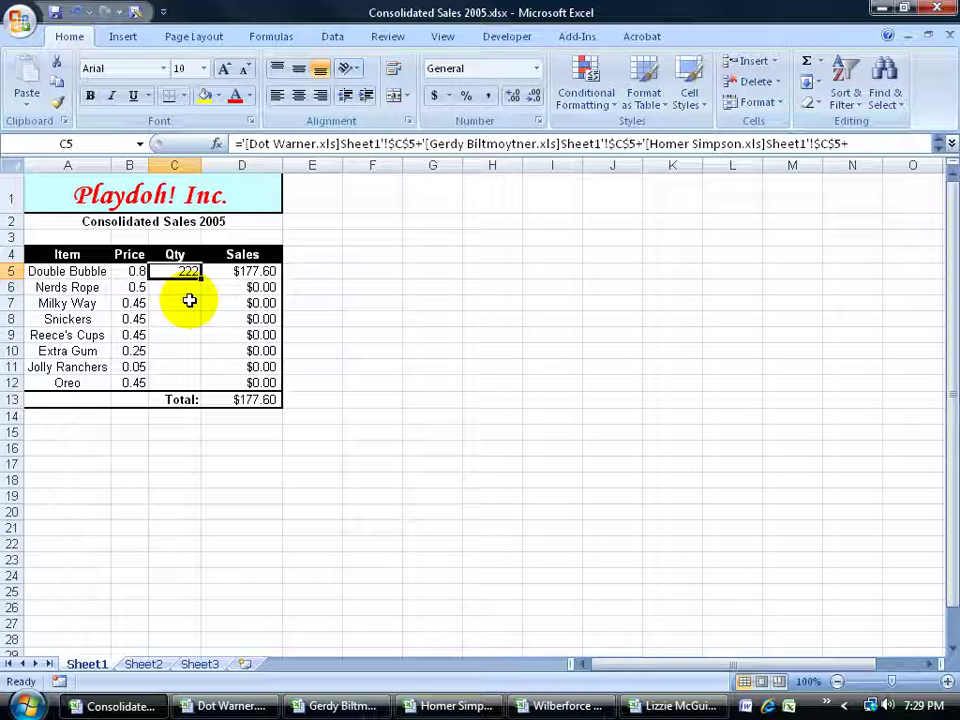
- Start an AVERAGE formula in C6 of Consolidated Sales 2005 using cell C6 from the first and second salespeople's workbooks
key("Return")
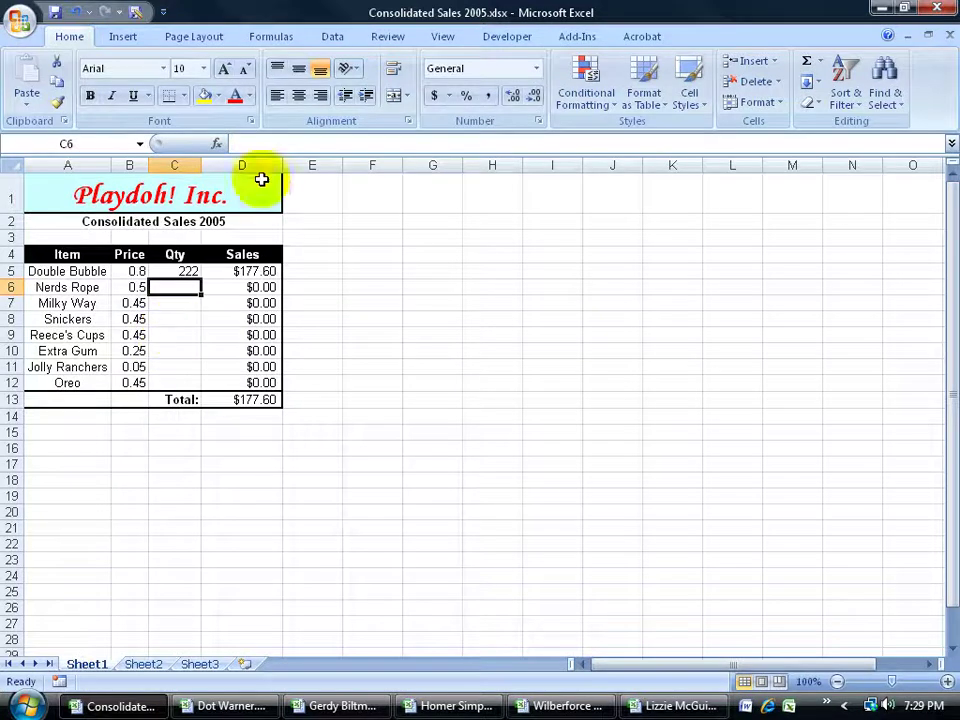
left_click(281, 42)
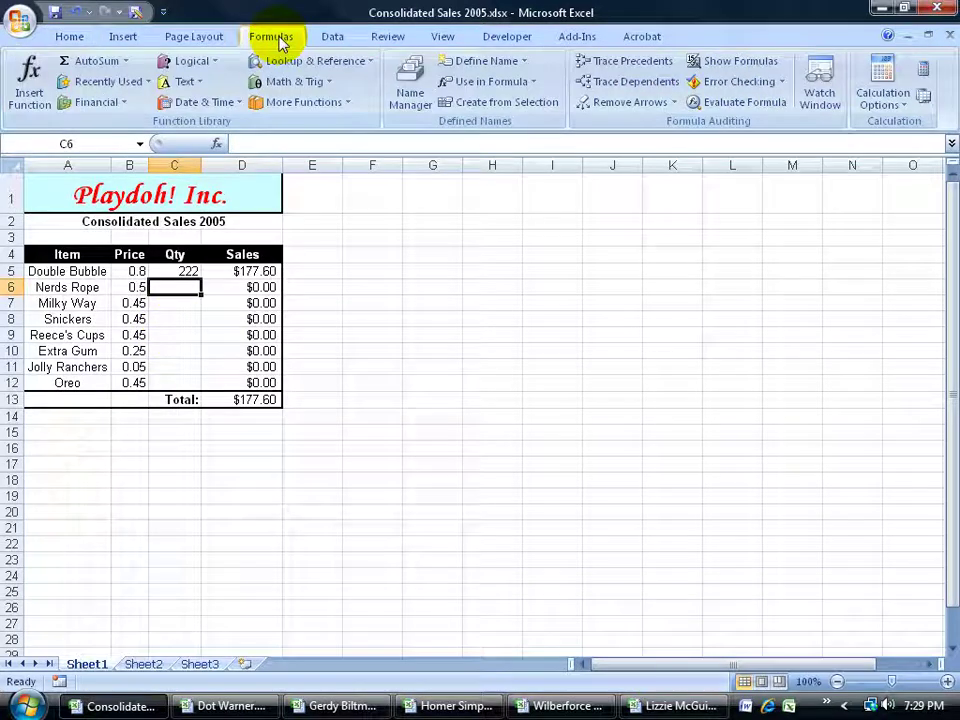
left_click(125, 61)
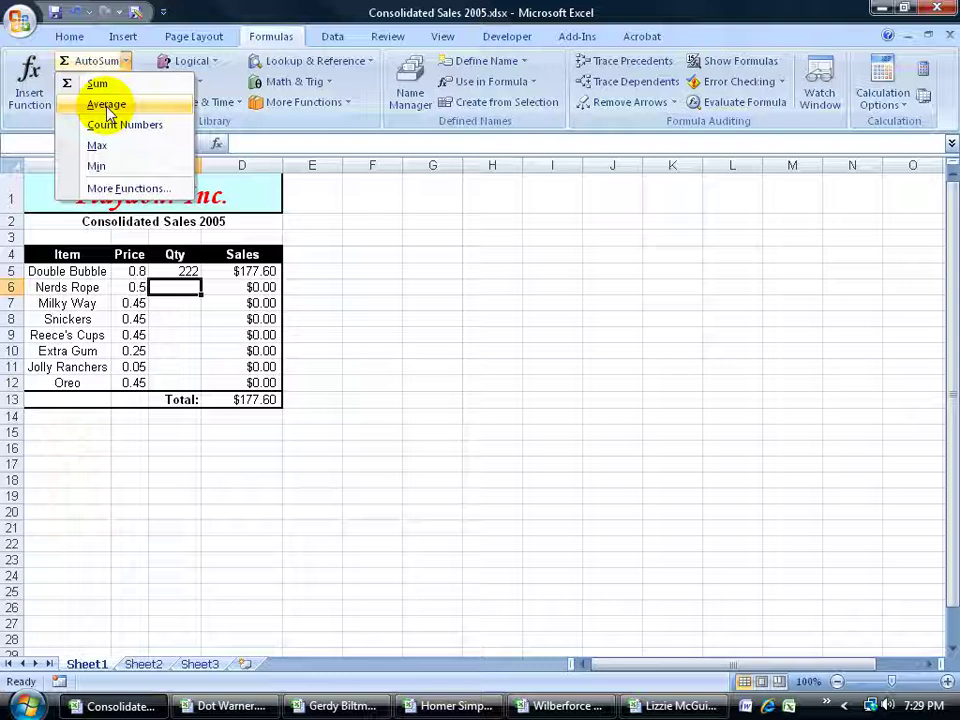
left_click(106, 105)
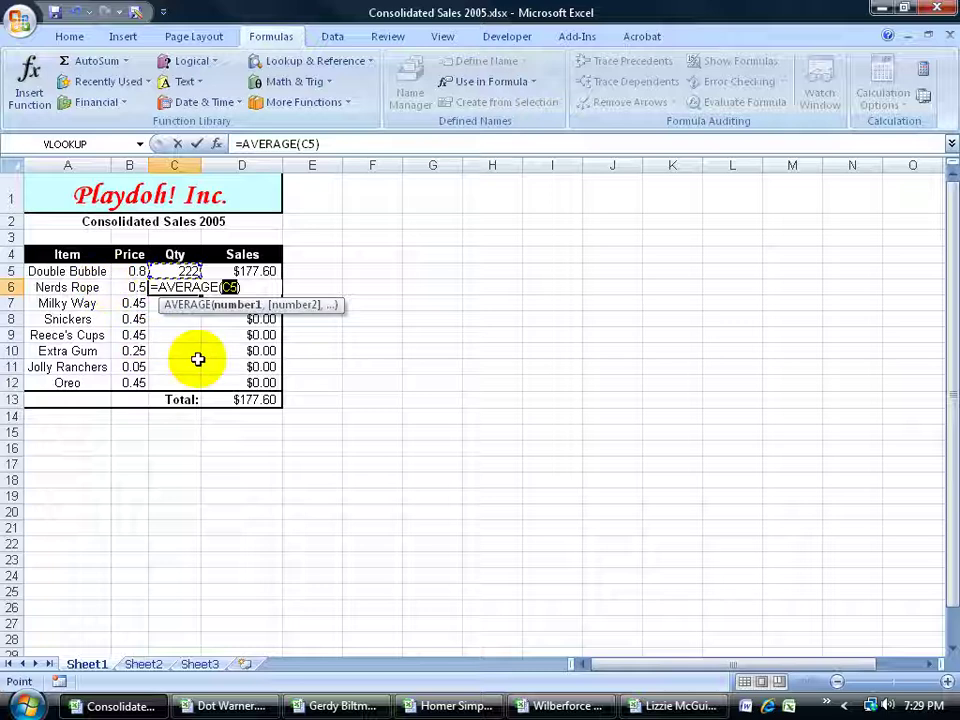
left_click(232, 706)
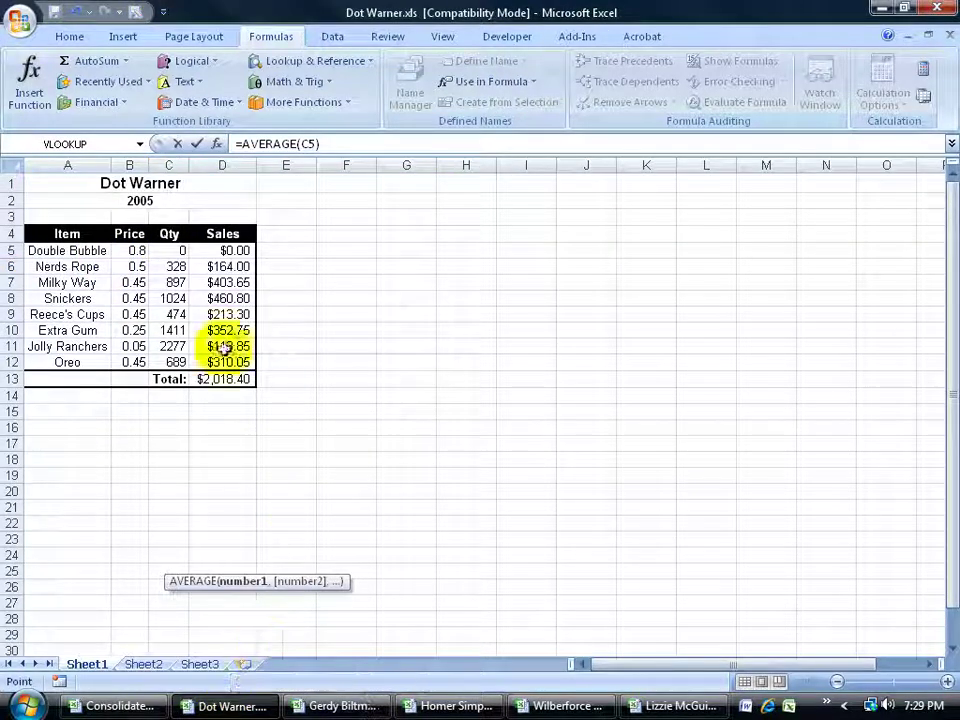
left_click(178, 267)
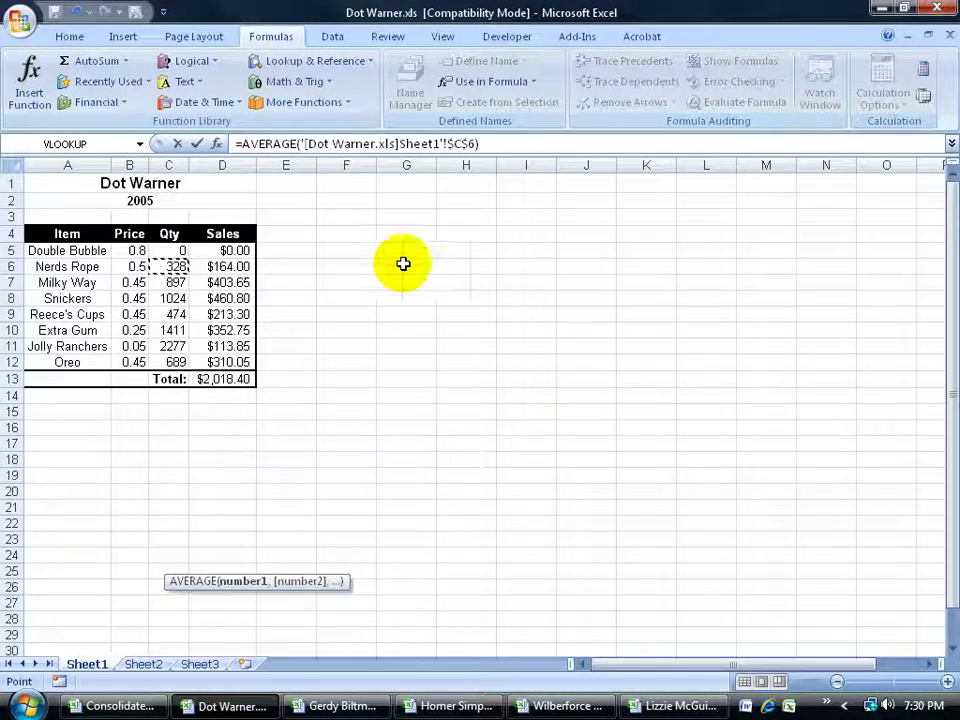
type(",")
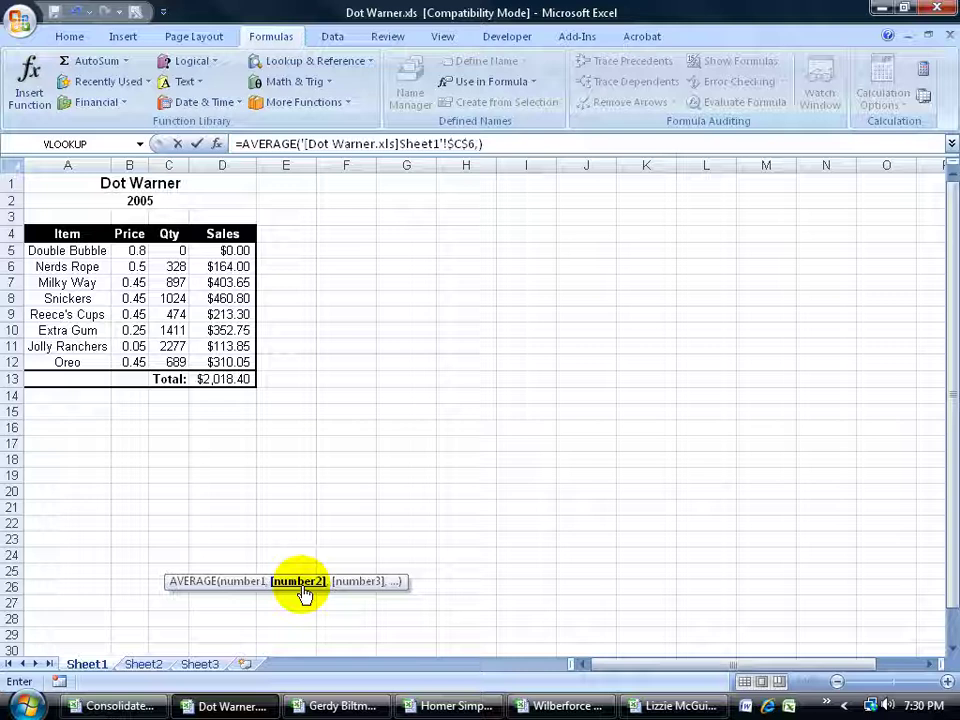
left_click(342, 705)
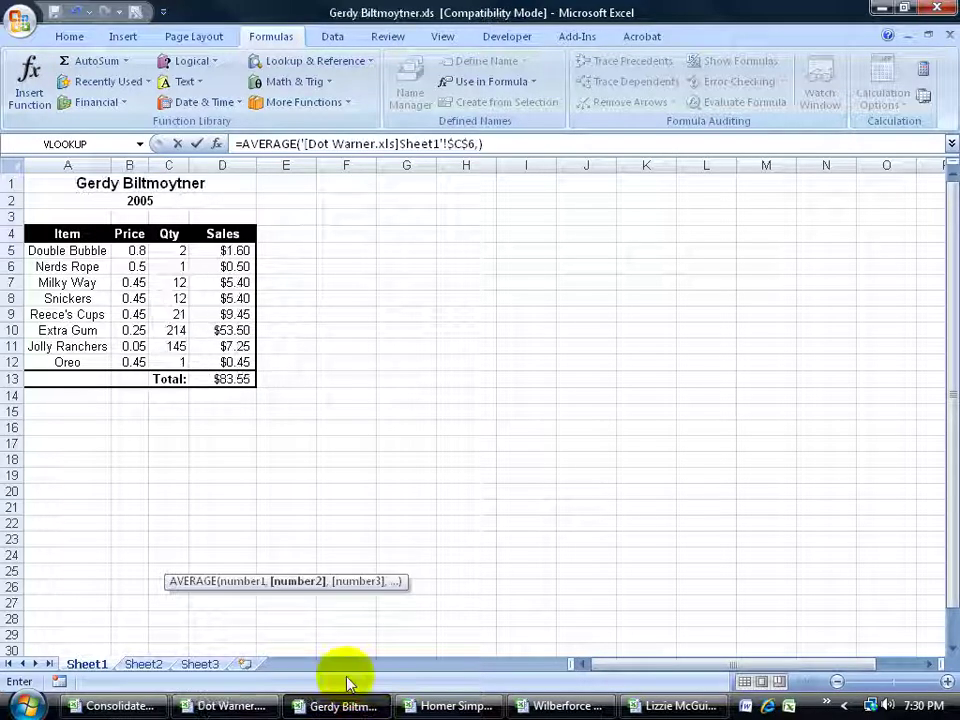
left_click(169, 266)
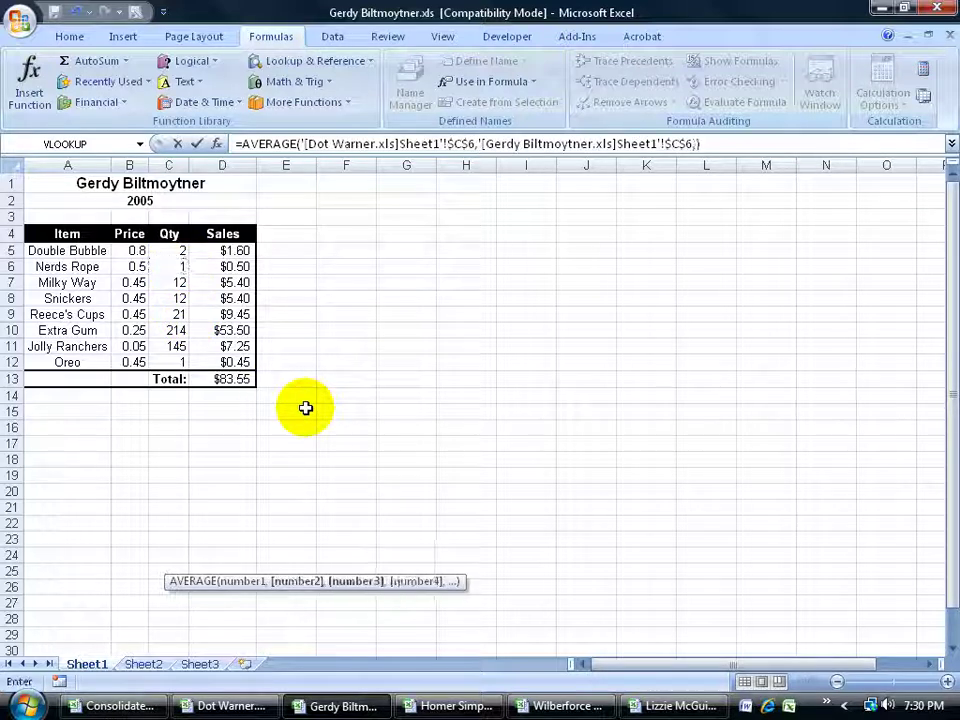
type(",")
- Complete the AVERAGE formula with cell C6 from the third, fourth and fifth salespeople's workbooks
left_click(455, 705)
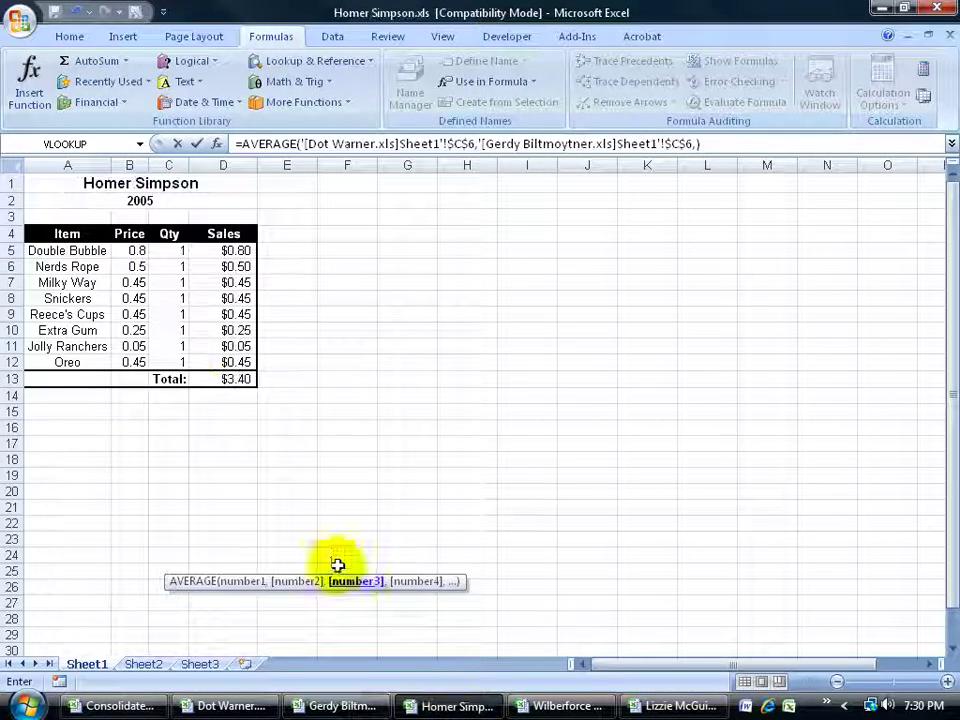
left_click(178, 268)
type(",")
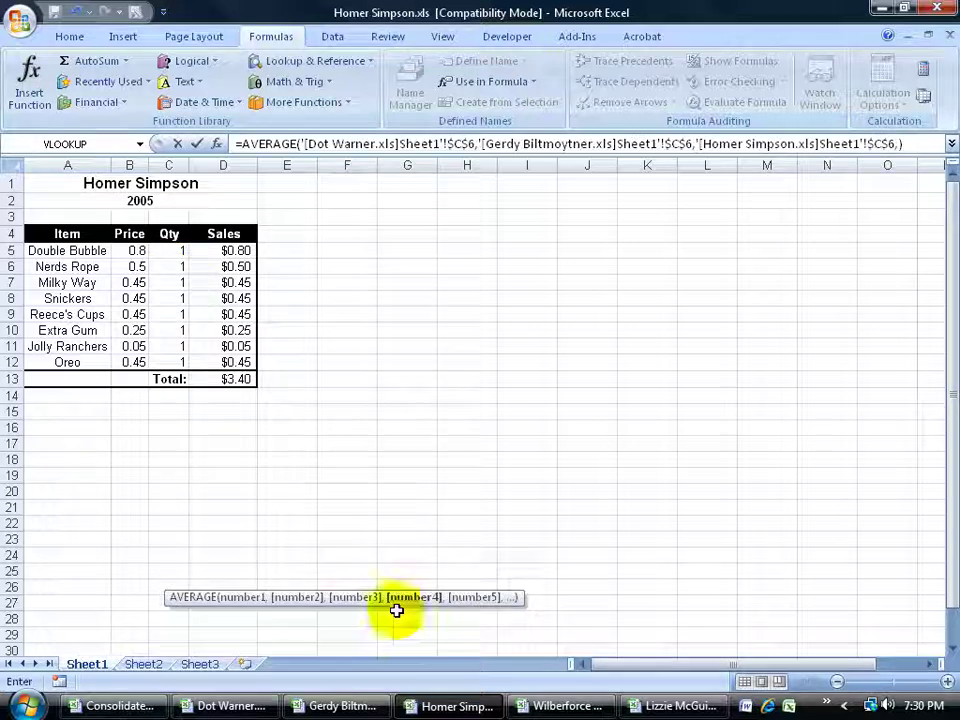
left_click(530, 705)
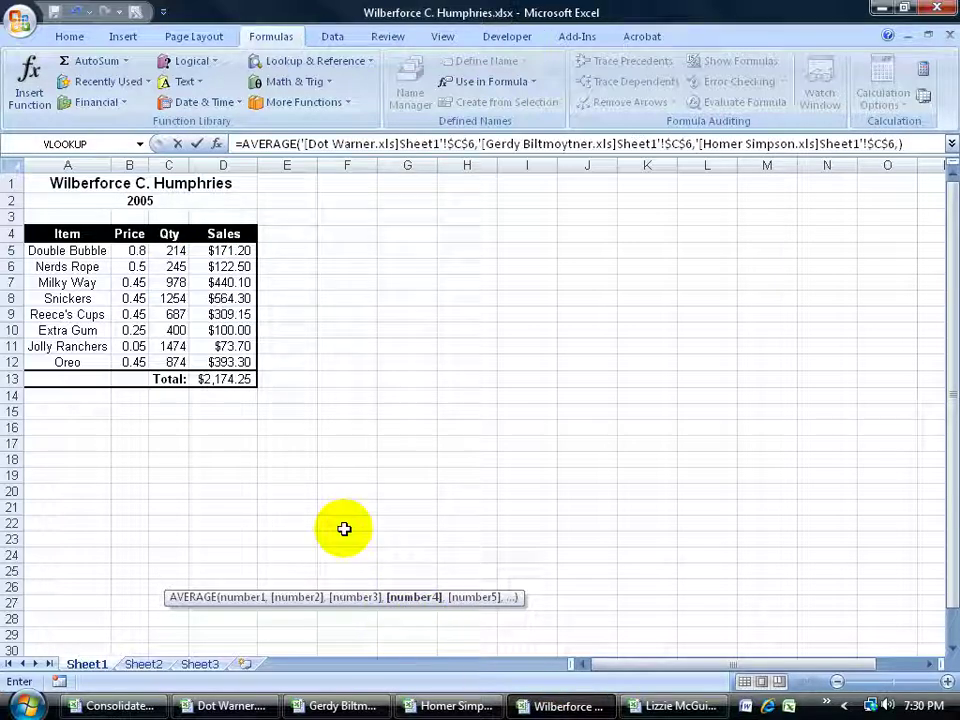
left_click(171, 268)
type(",")
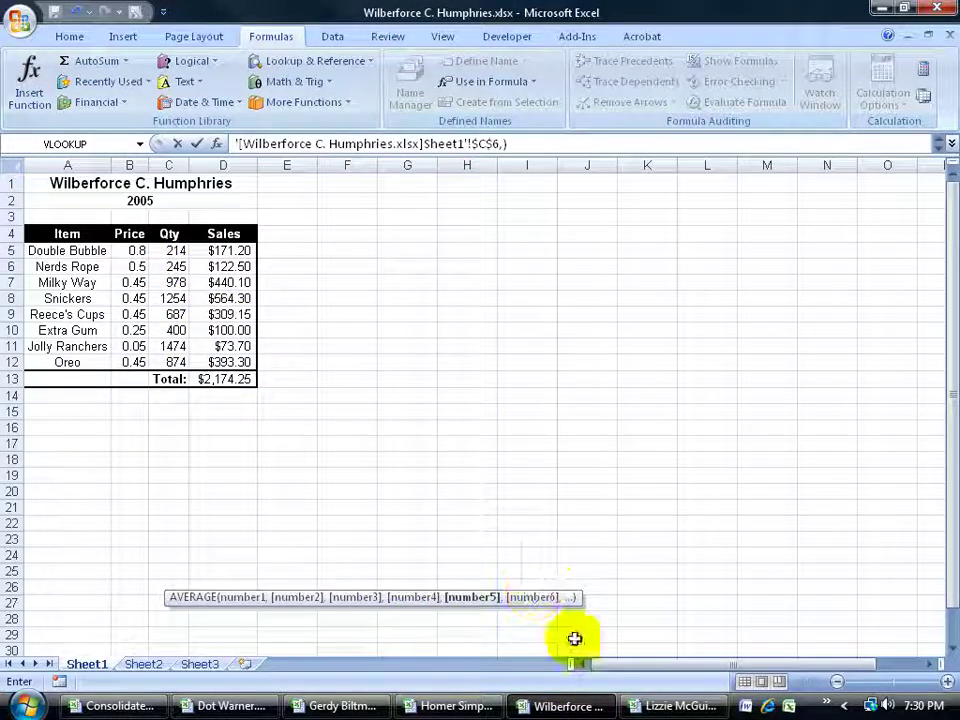
left_click(680, 705)
left_click(213, 267)
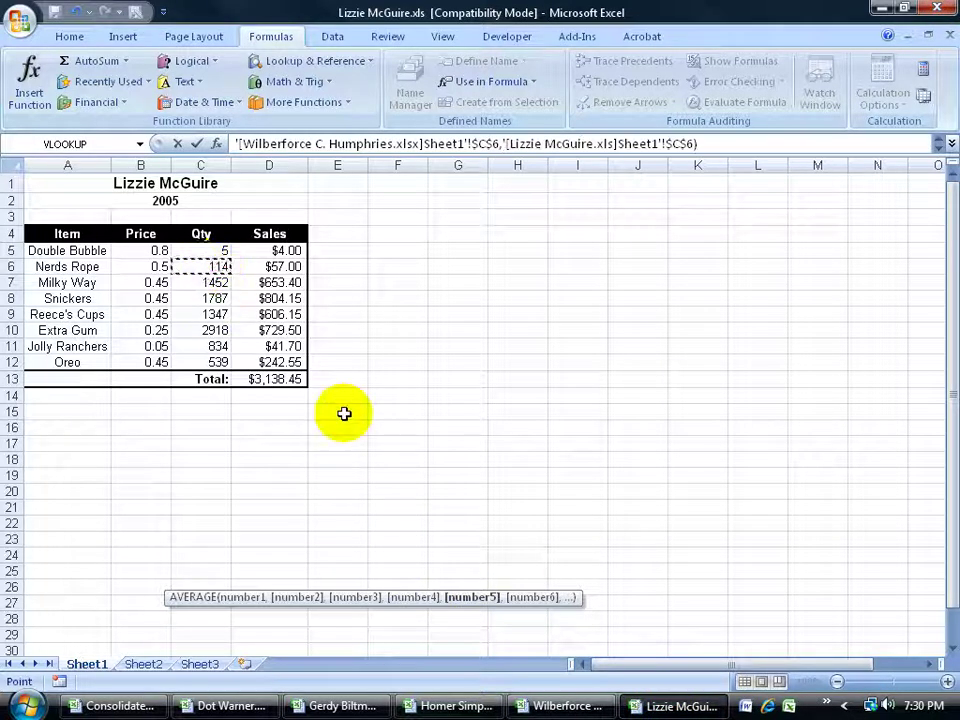
key("Return")
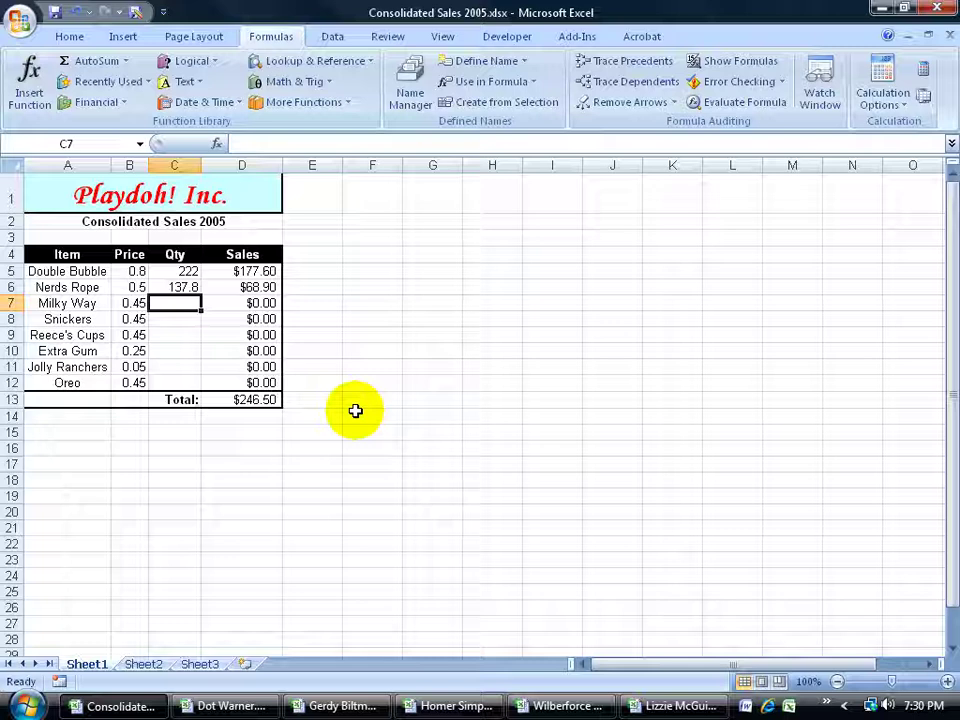
- Set the Nerds Rope quantity in the second salesperson's workbook to 200, and check the linked average in Consolidated Sales 2005
left_click(176, 287)
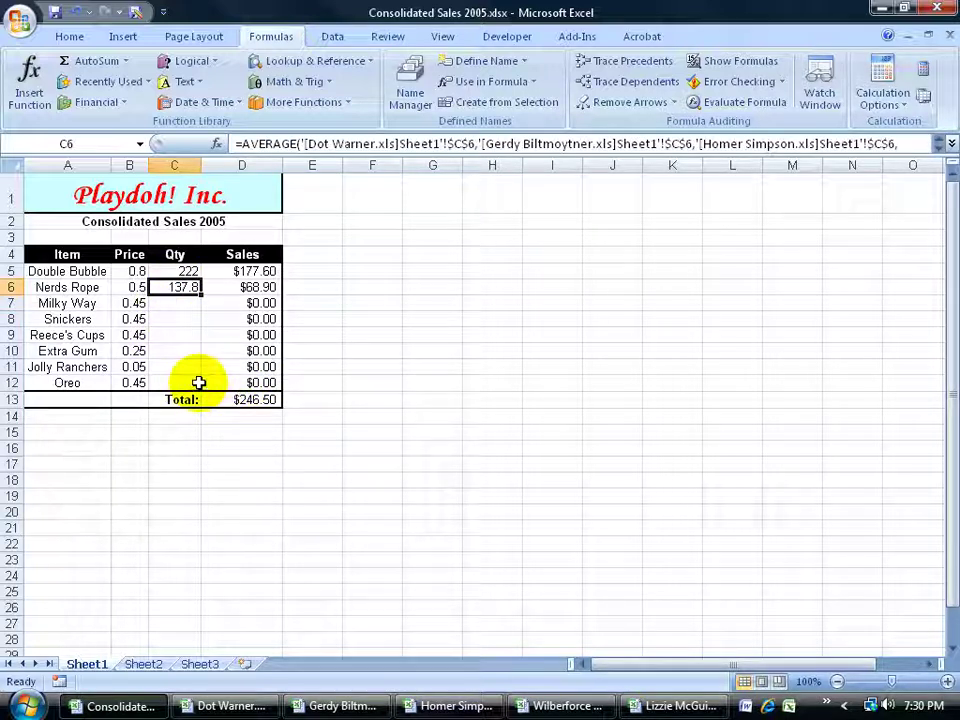
left_click(335, 706)
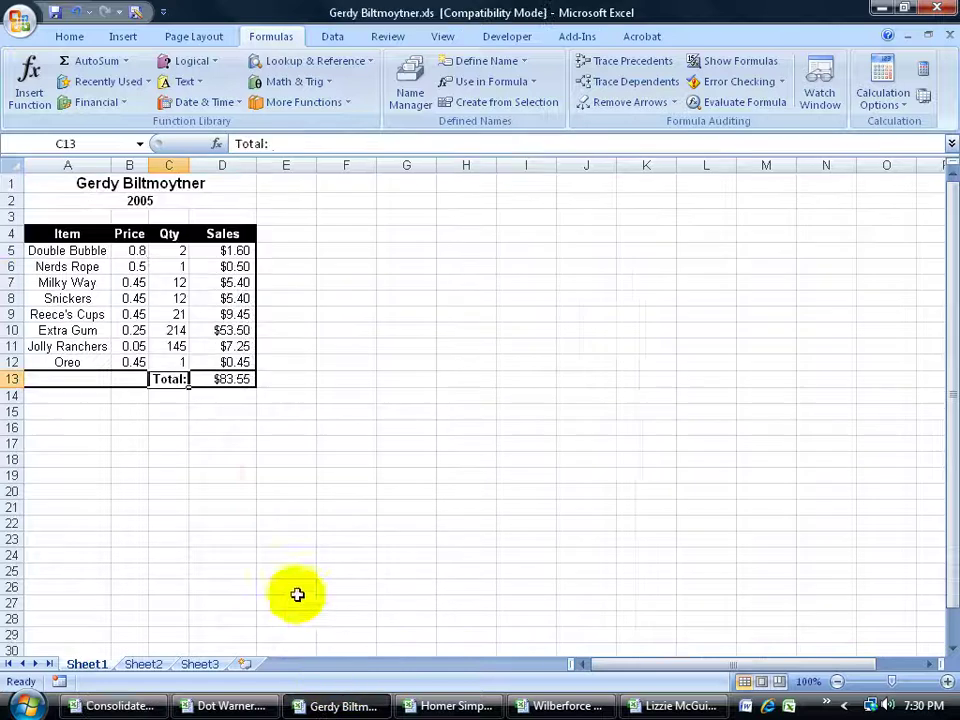
left_click(179, 268)
type("200")
key("Return")
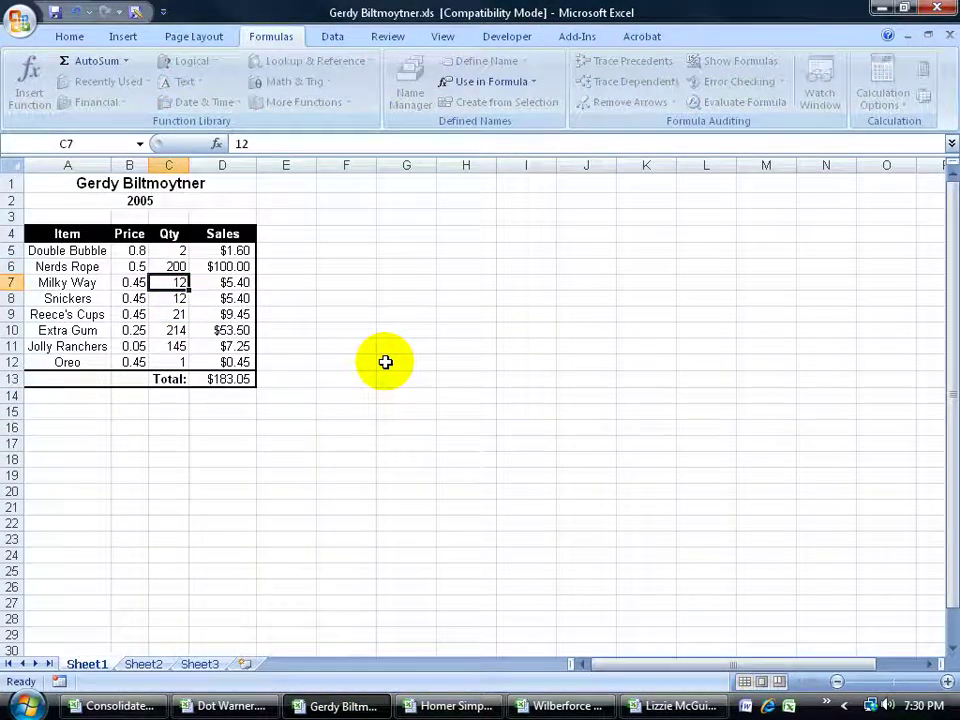
left_click(118, 706)
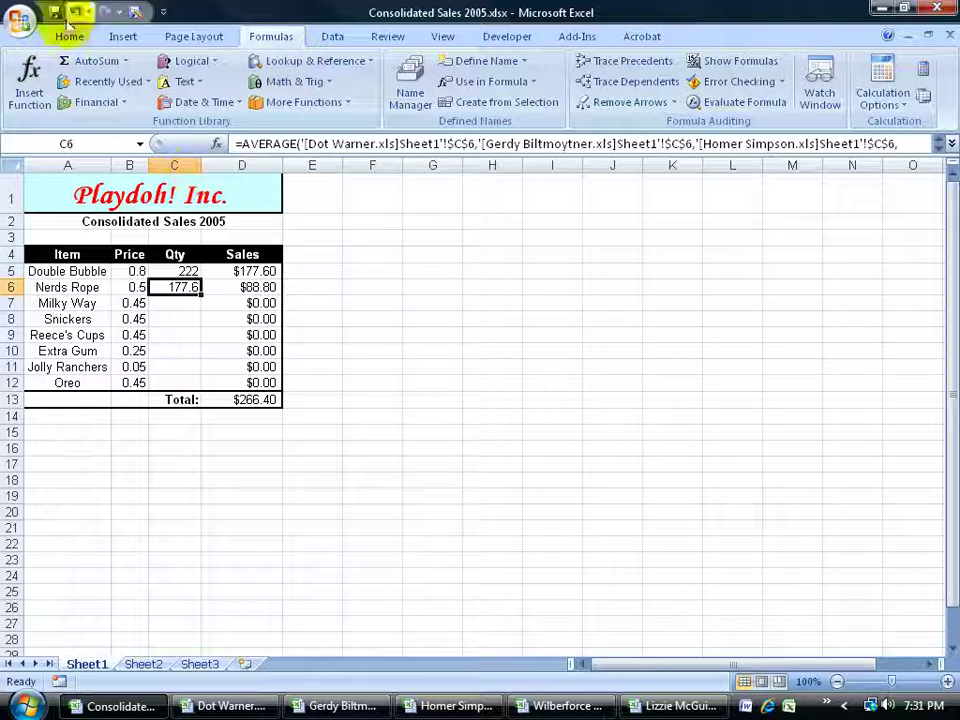
- Close Consolidated Sales 2005 and all five salespeople's workbooks, saving the changes
left_click(938, 9)
left_click(938, 9)
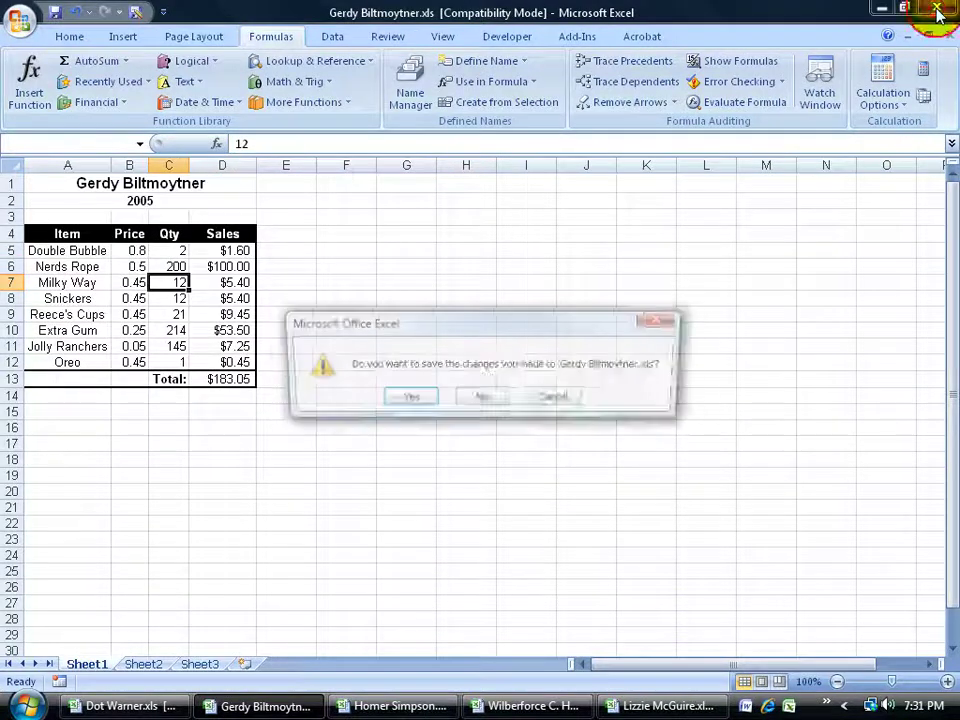
left_click(407, 397)
left_click(938, 9)
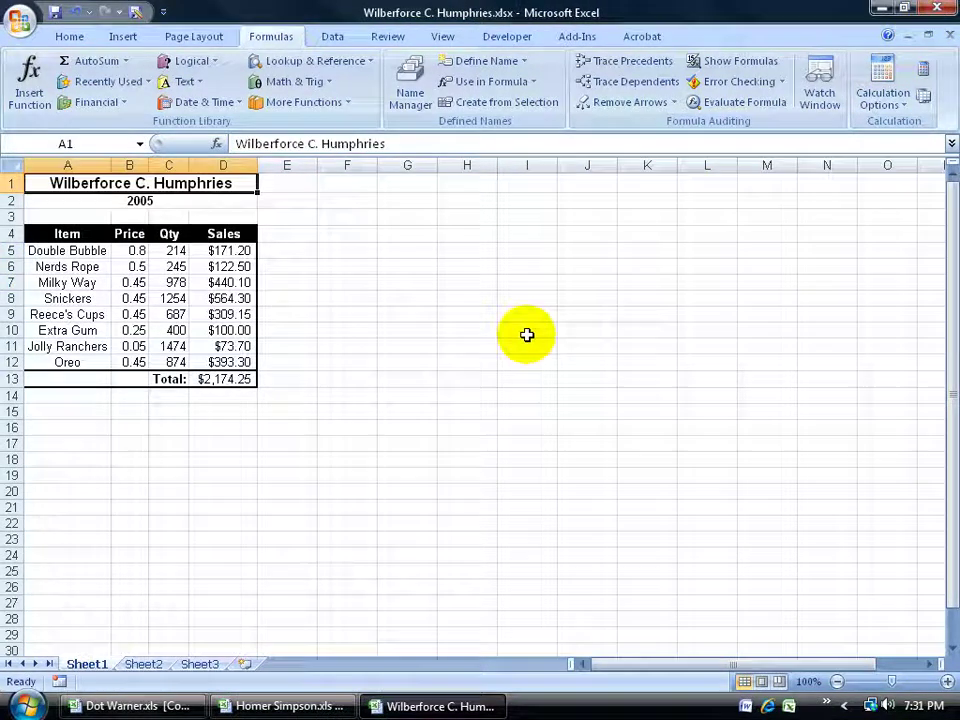
left_click(938, 9)
left_click(938, 9)
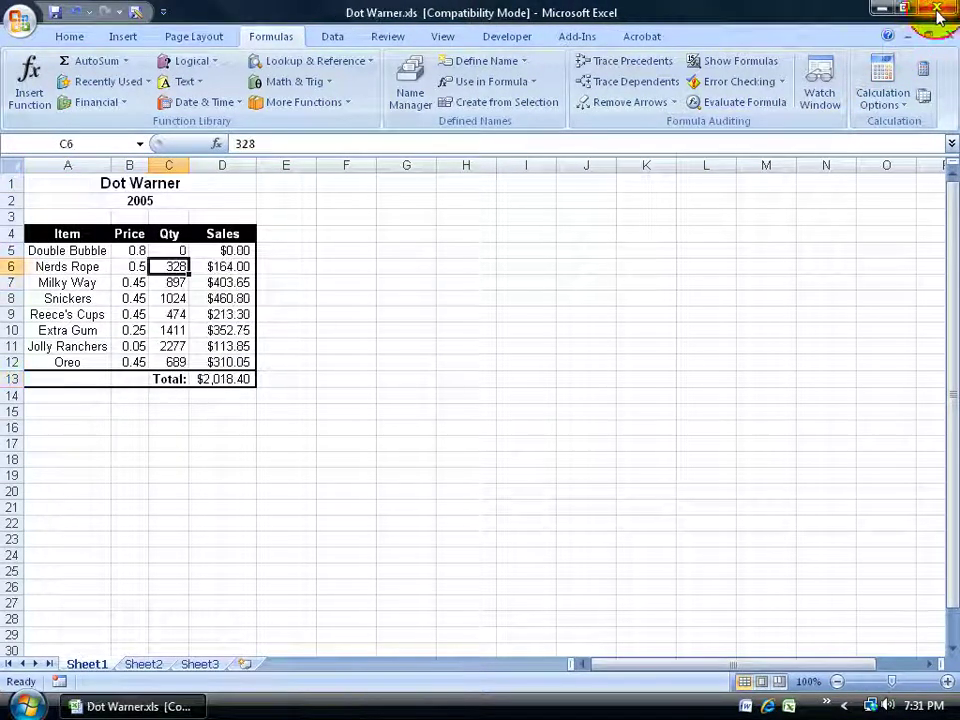
left_click(938, 9)
left_click(407, 397)
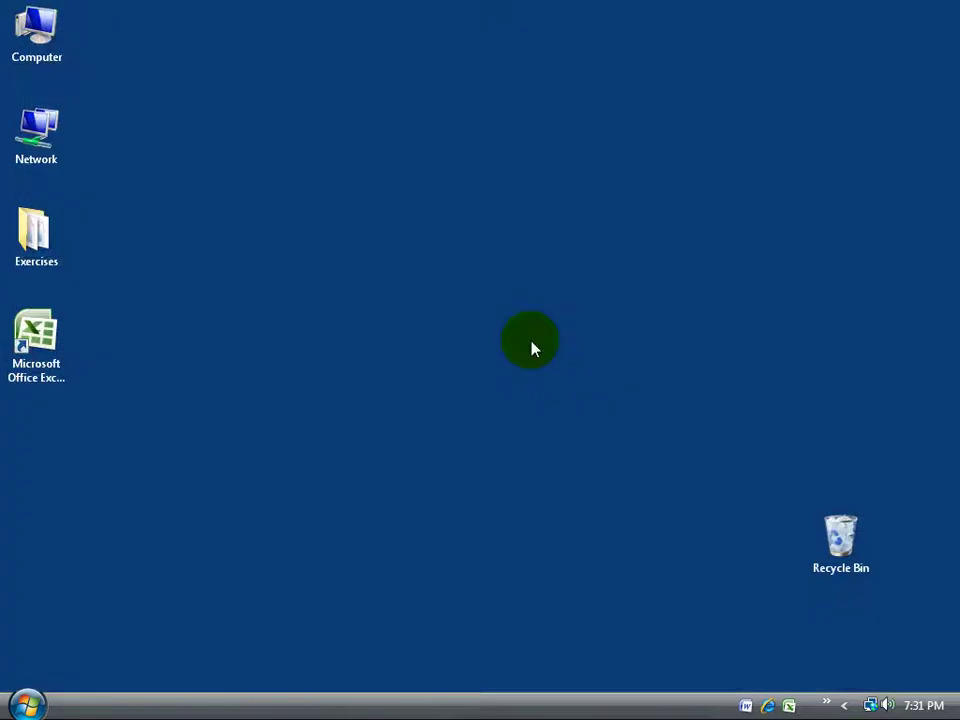
- Move the fifth salesperson's workbook out of the Exercises folder onto the desktop
left_click(28, 240)
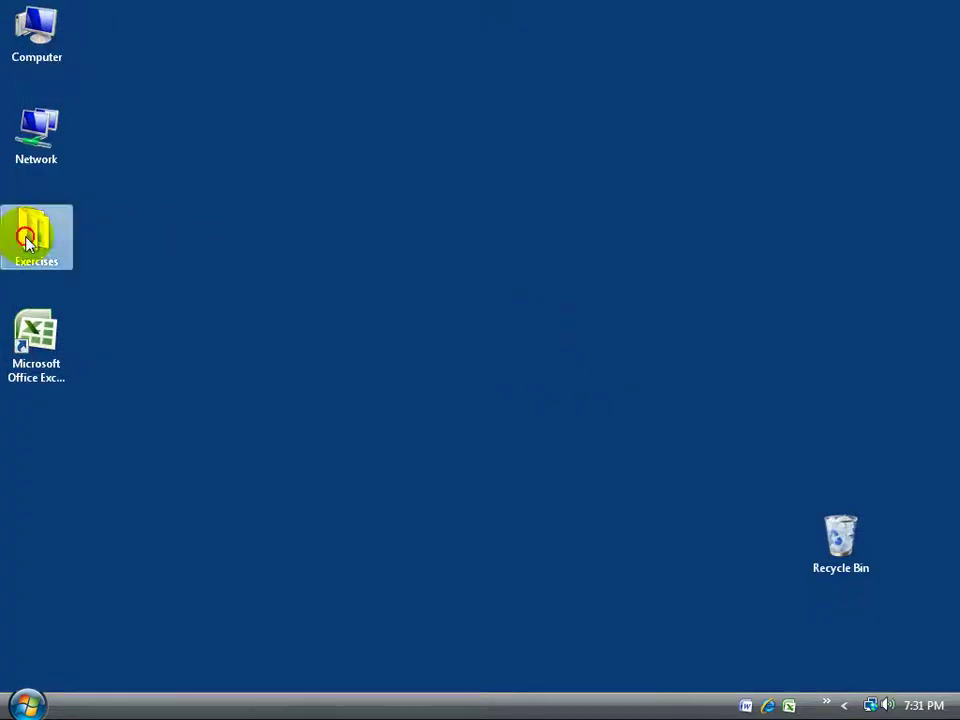
double_click(28, 240)
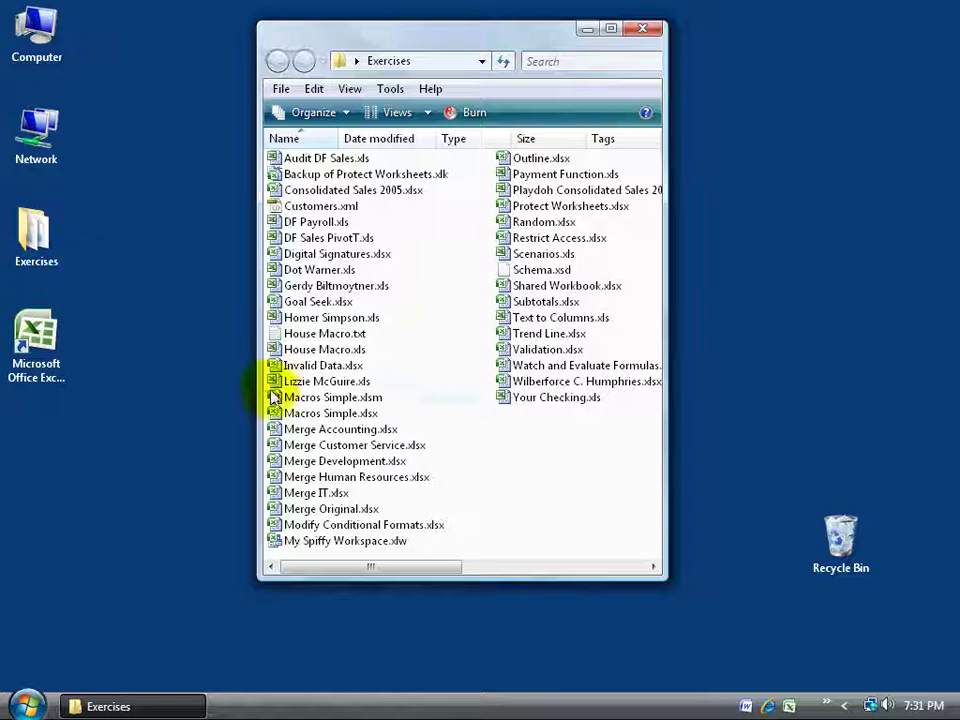
left_click_drag(300, 381, 190, 365)
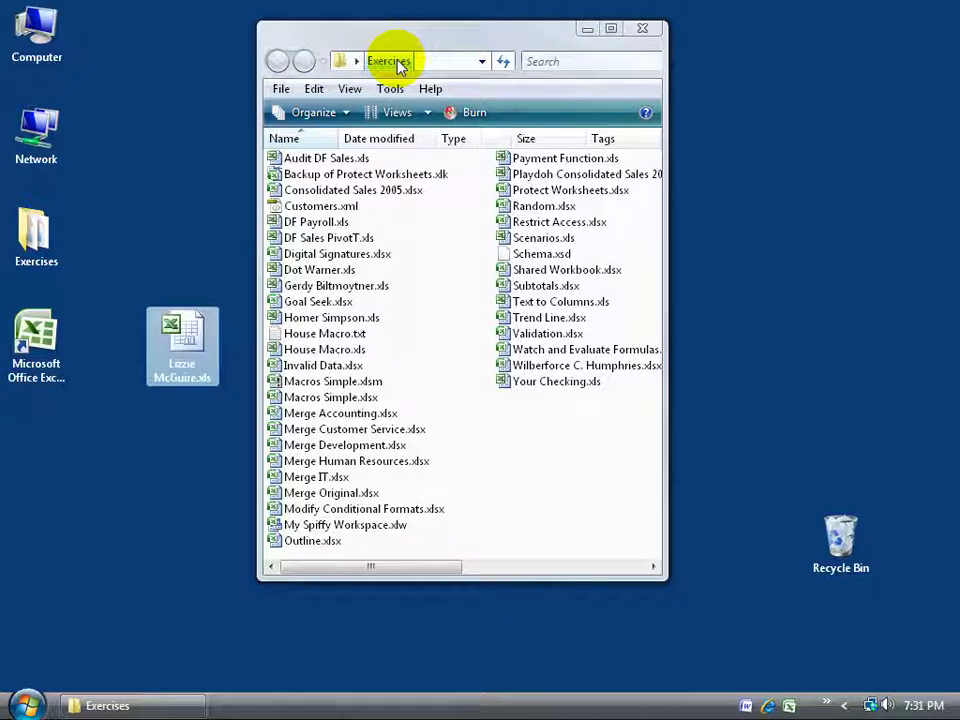
- Open Consolidated Sales 2005.xlsx from the Exercises folder and enable the blocked automatic update of links
double_click(338, 190)
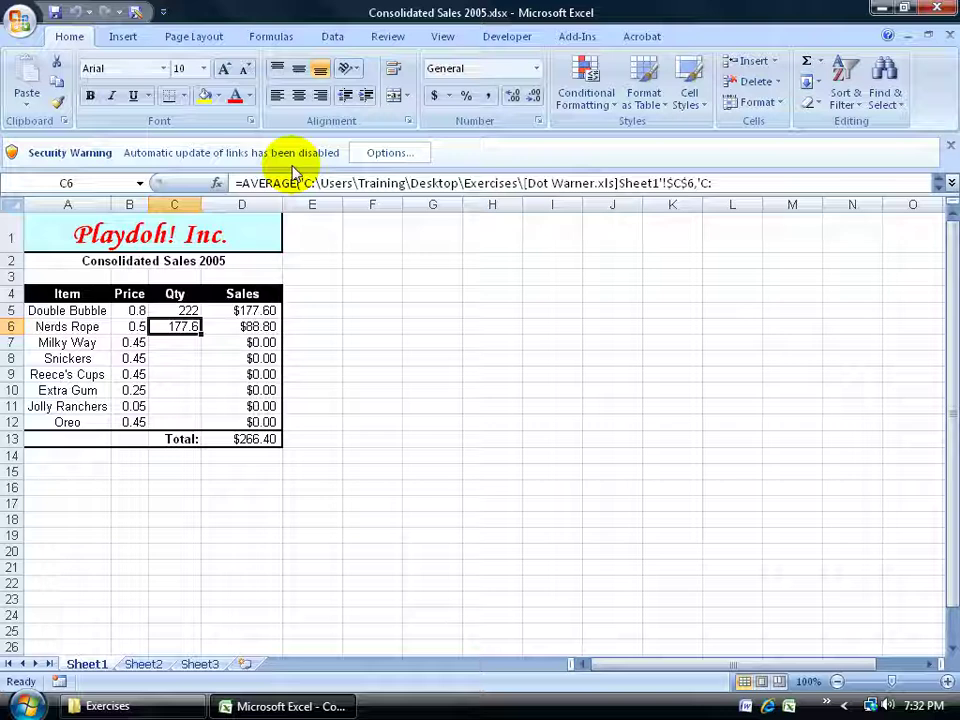
left_click(381, 155)
left_click(320, 334)
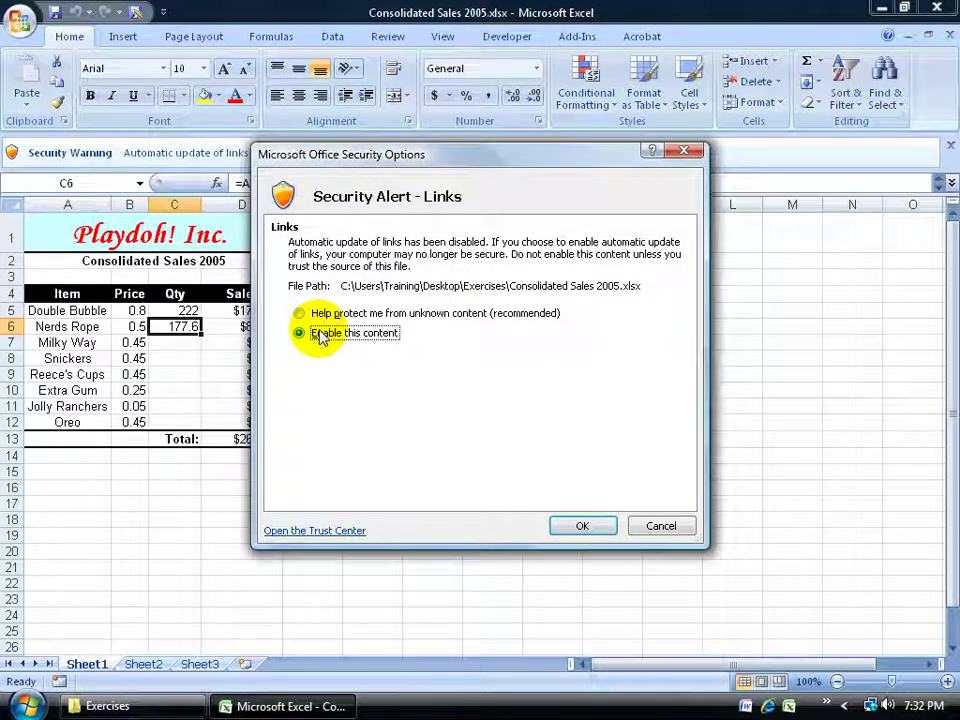
left_click(570, 525)
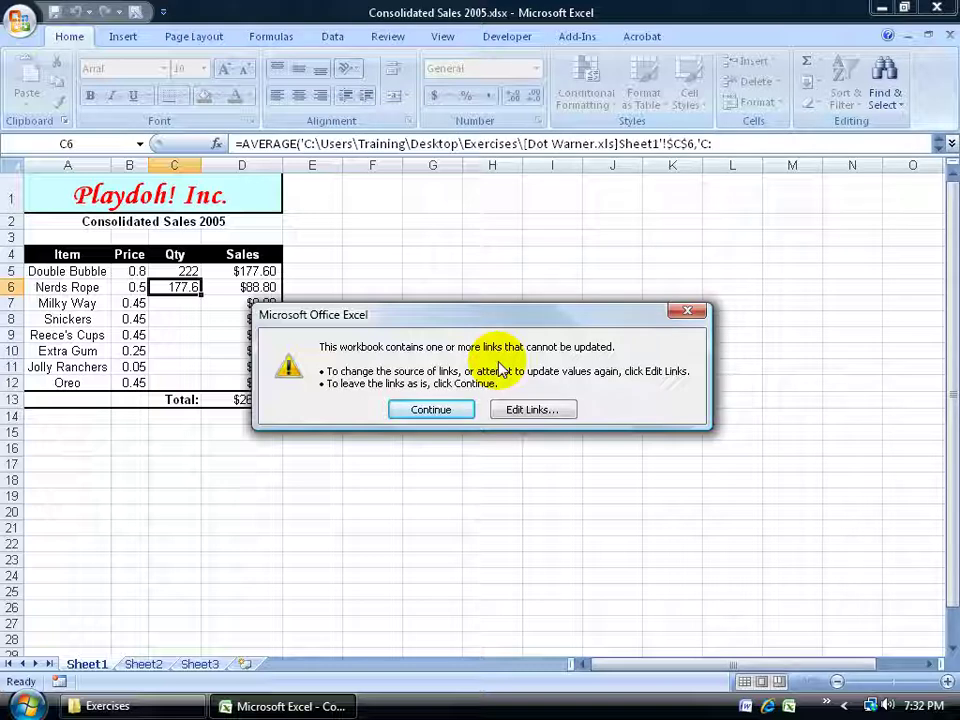
- Change the source of the link that cannot be found to the salesperson's workbook on the desktop, and check the link locations
left_click(513, 410)
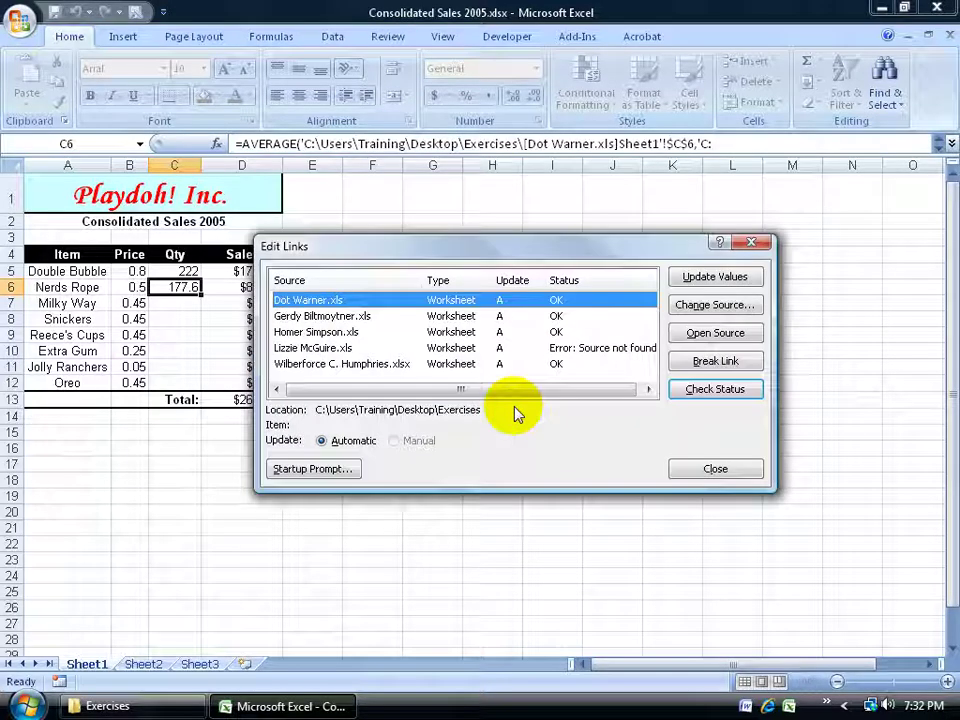
left_click(618, 355)
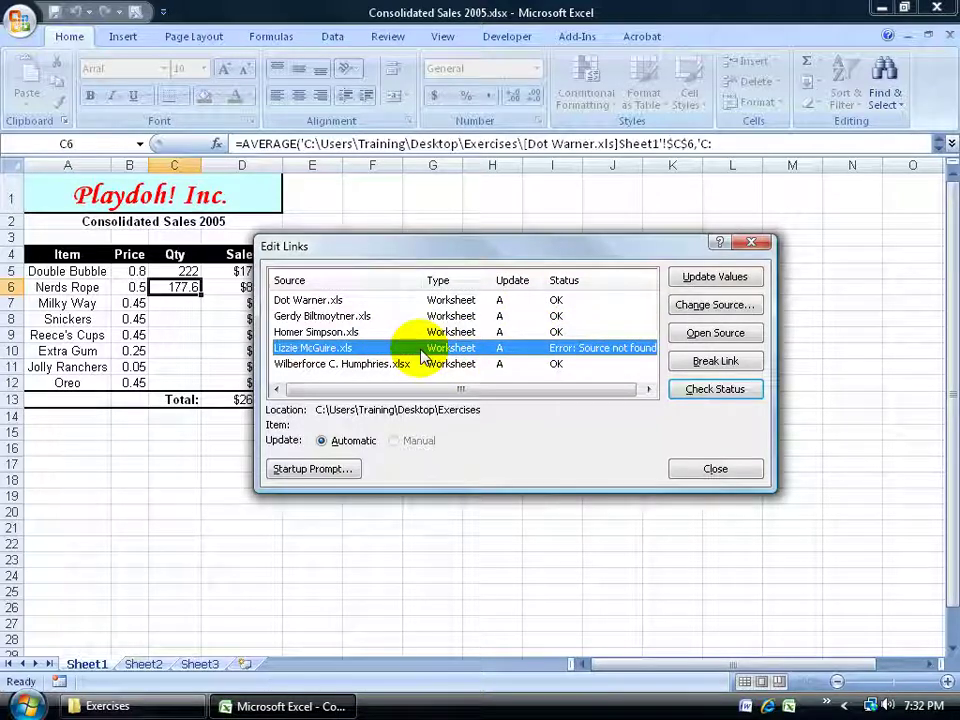
left_click(692, 305)
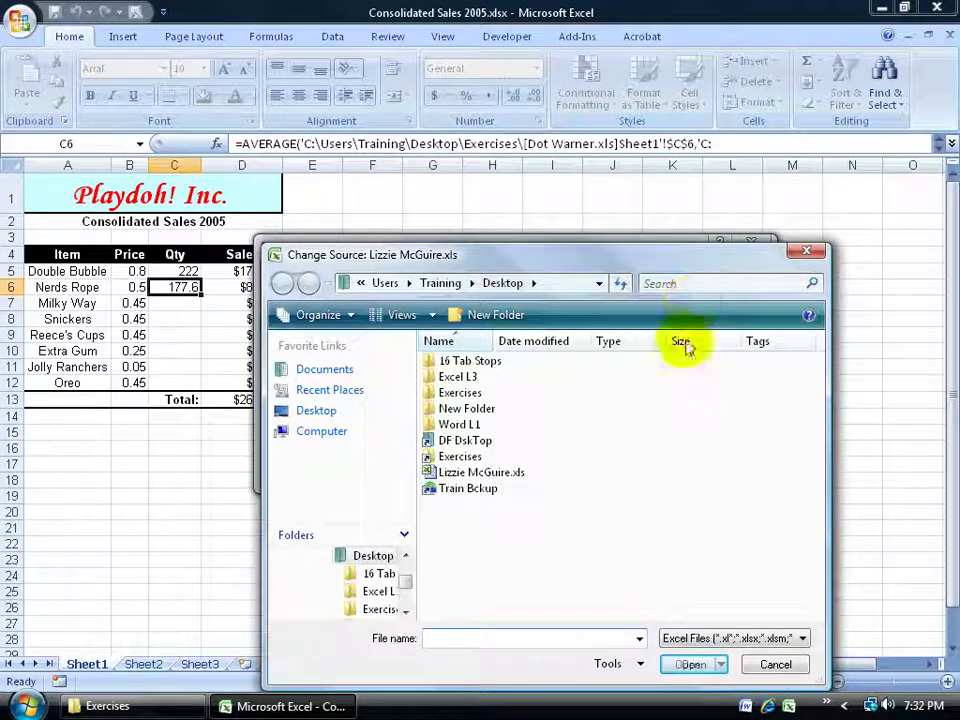
double_click(466, 476)
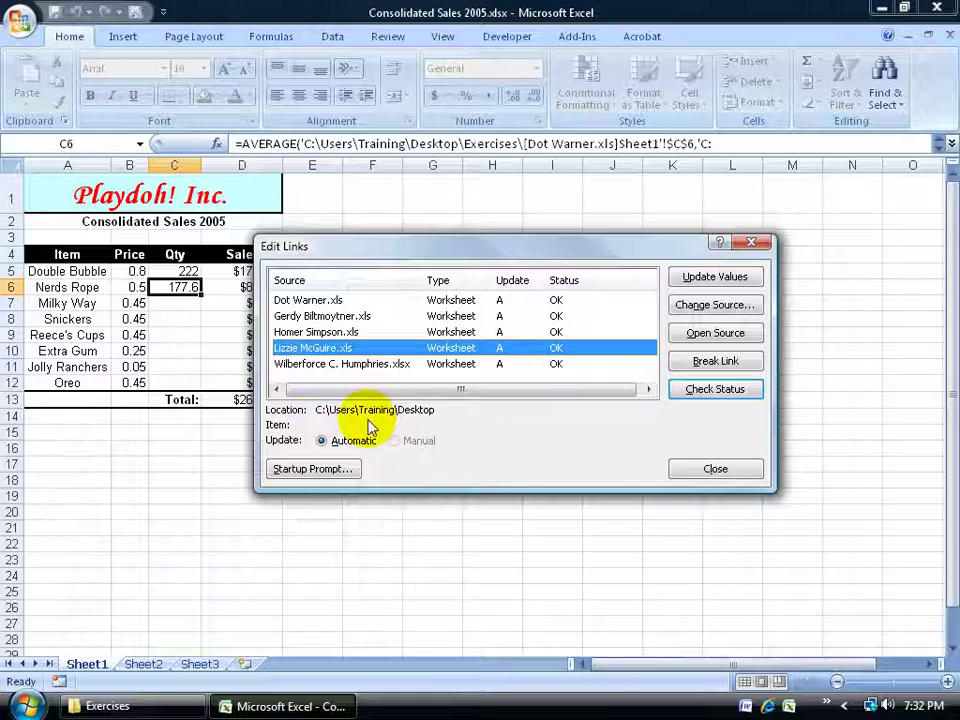
left_click(465, 364)
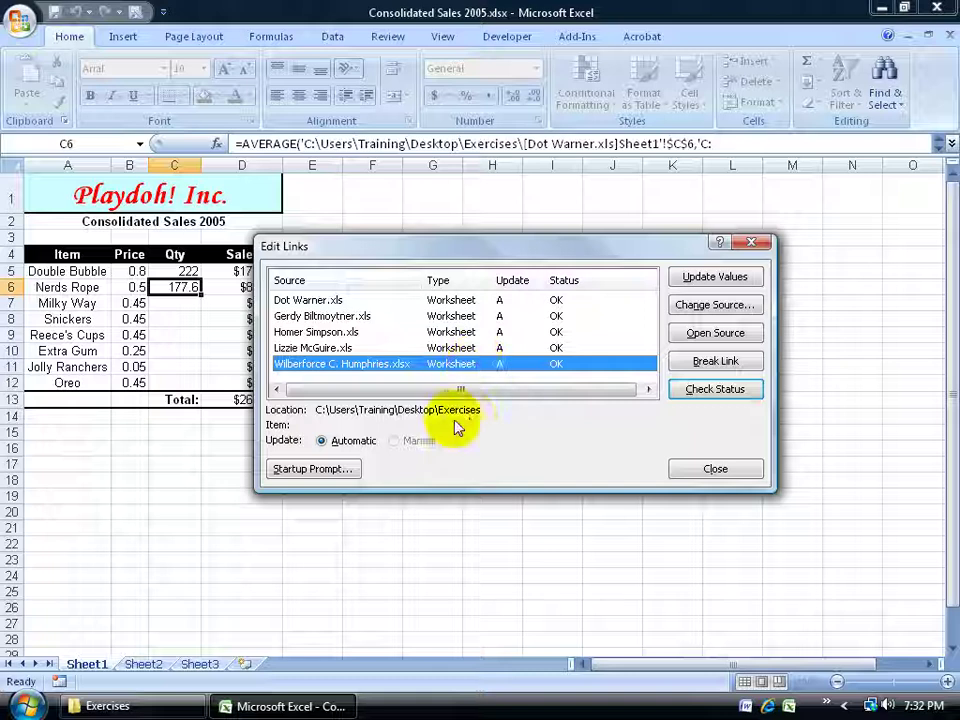
left_click(704, 467)
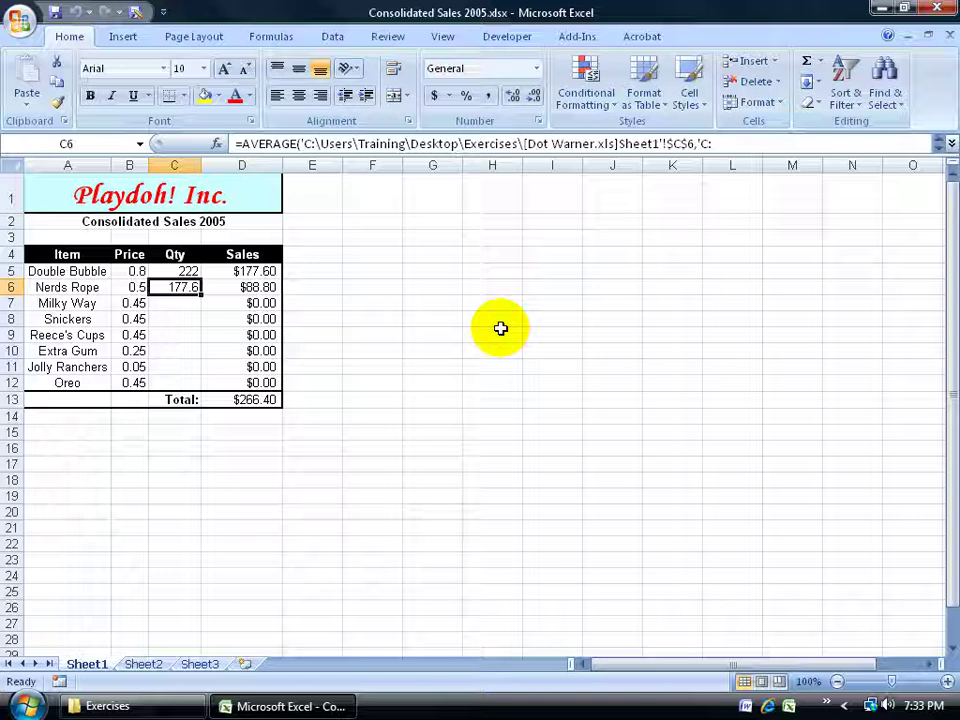
- Open the relocated salesperson's workbook from the links list of Consolidated Sales 2005, look at it and close it
left_click(333, 38)
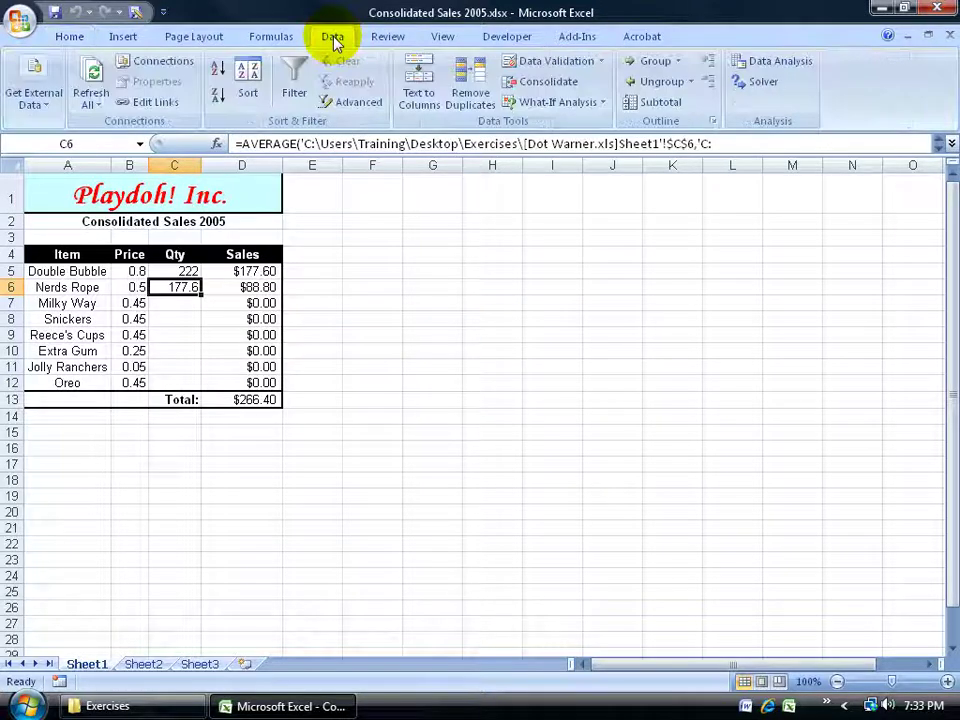
left_click(148, 102)
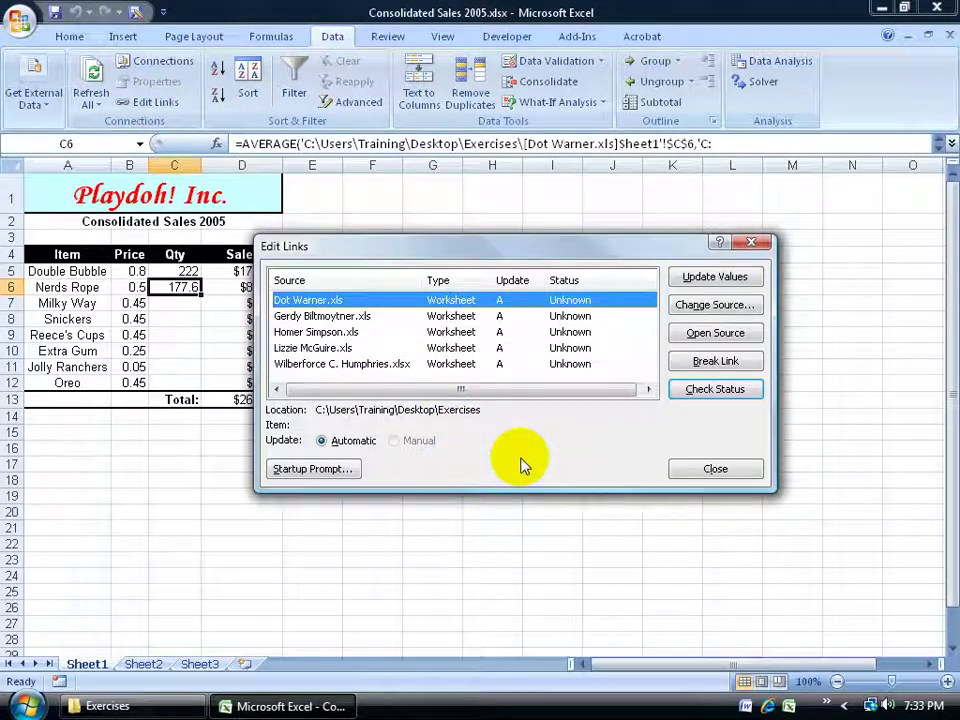
left_click(345, 348)
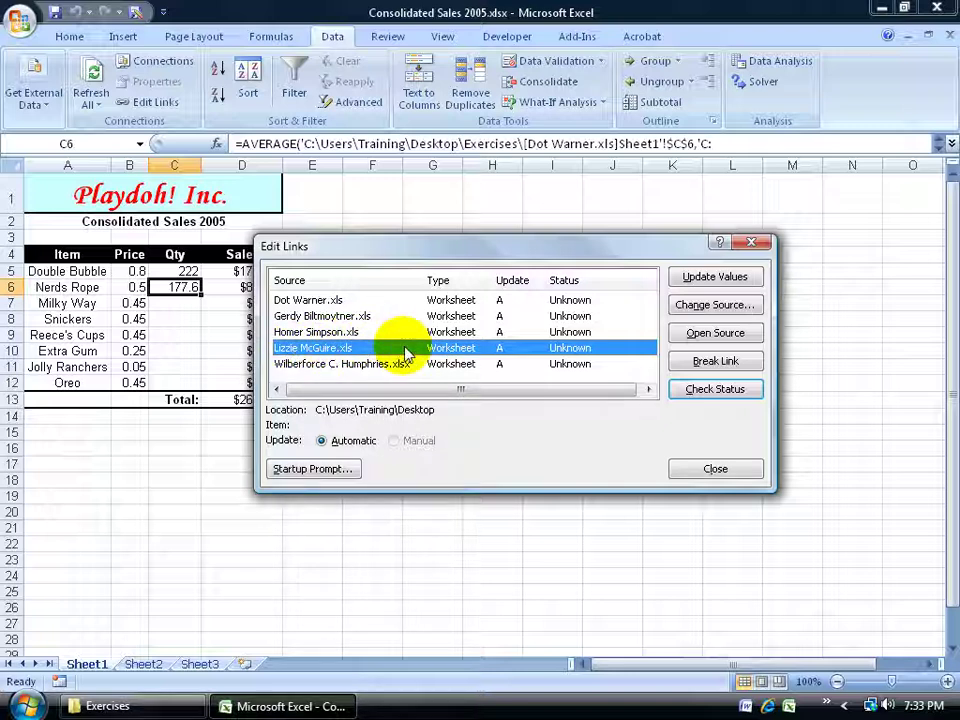
left_click(707, 332)
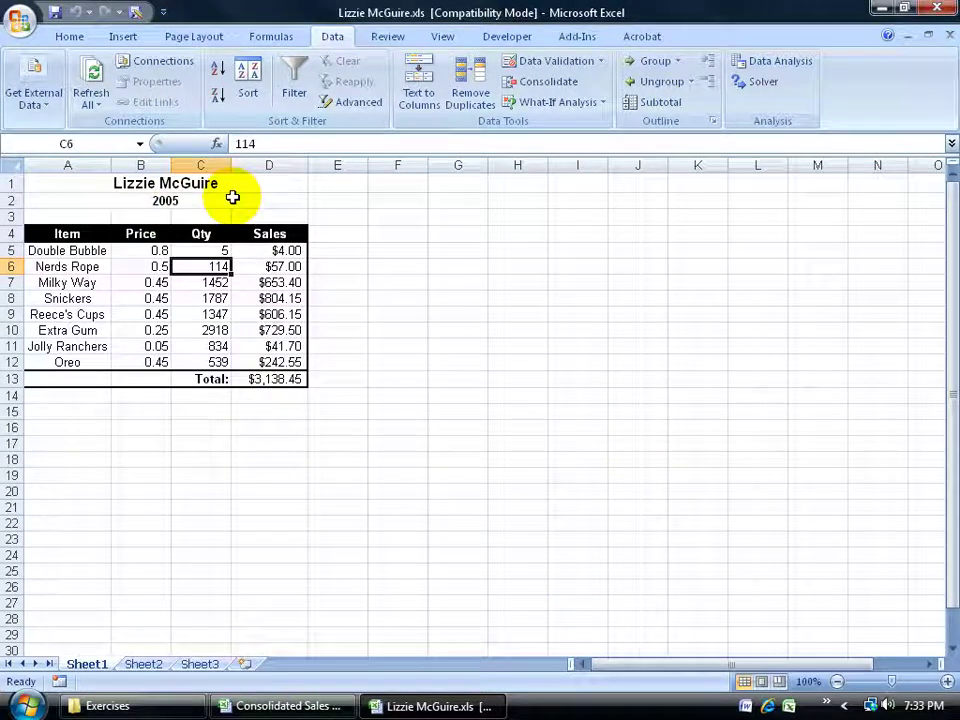
left_click(937, 9)
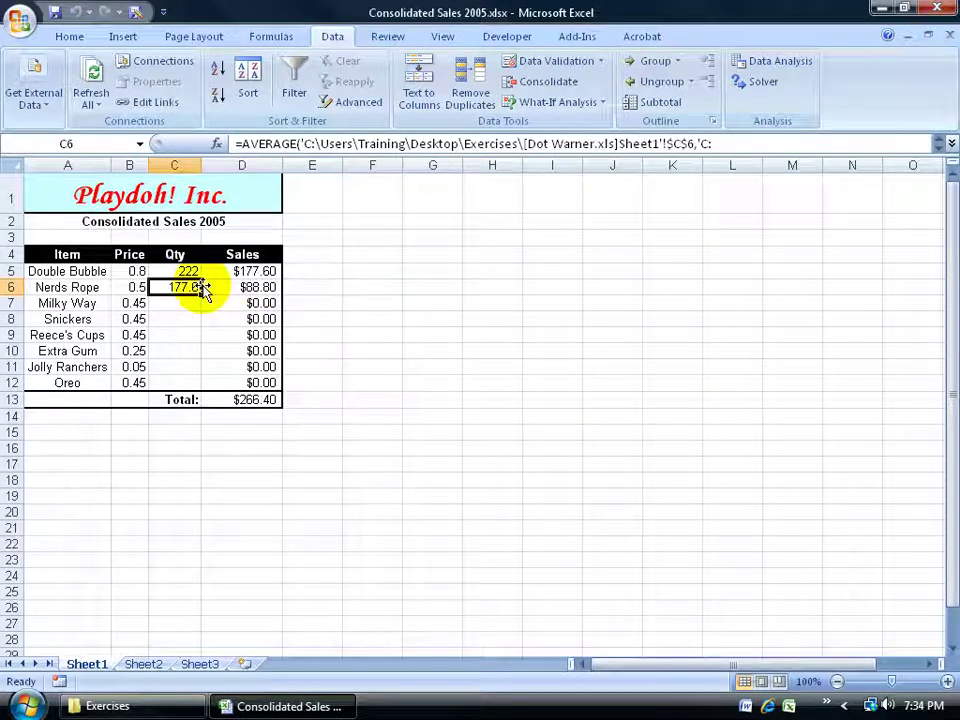
- Break the links from Consolidated Sales 2005 to the salespeople's workbooks, converting the linked formulas to values
left_click(150, 102)
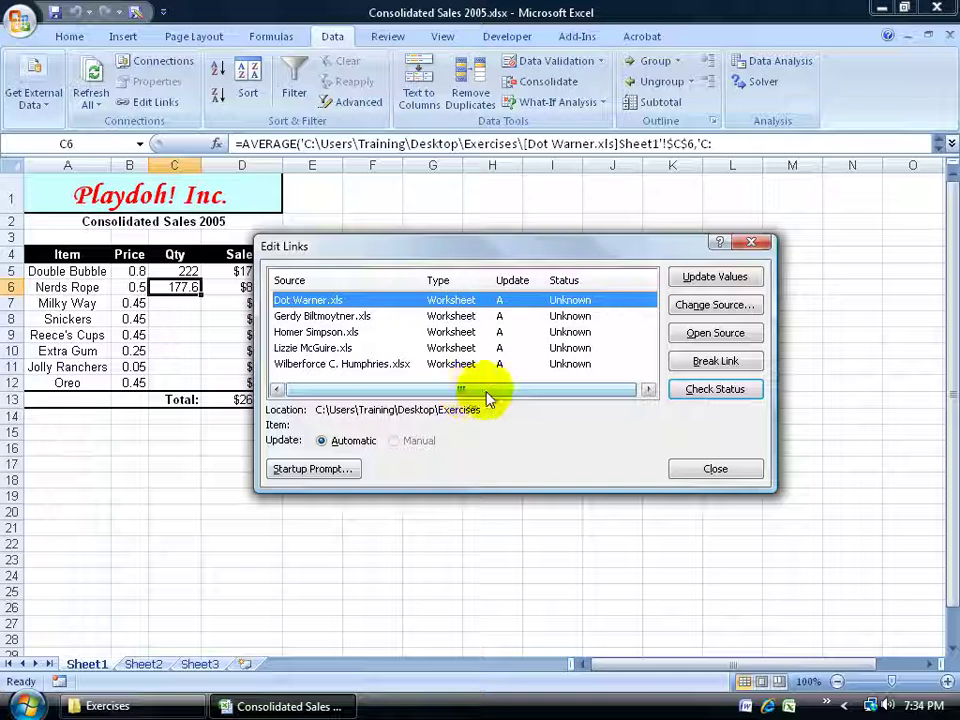
left_click(714, 361)
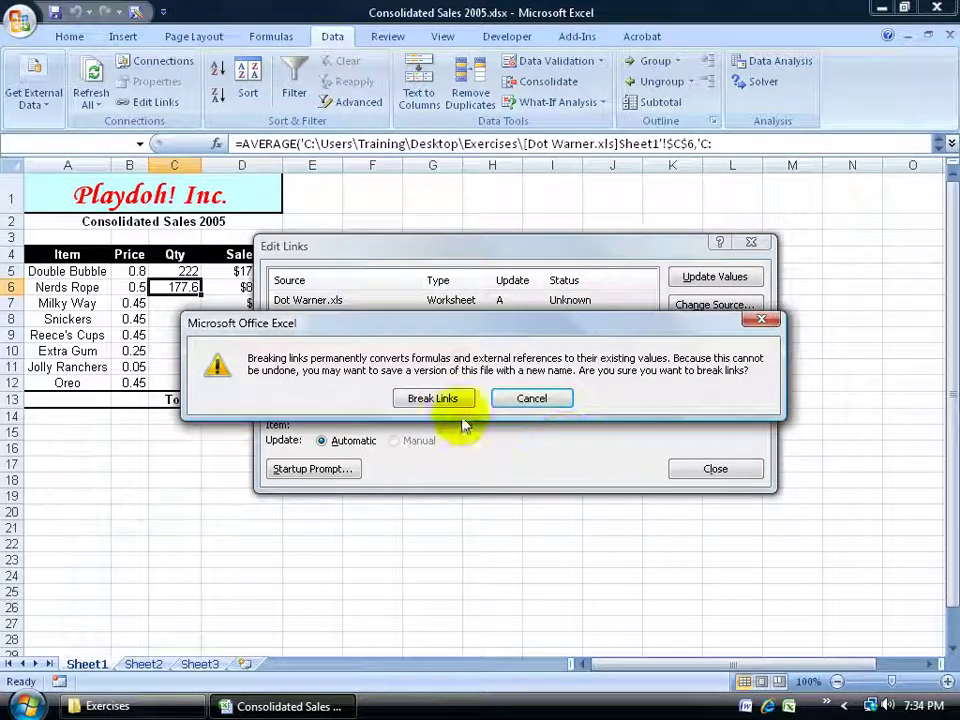
left_click(435, 400)
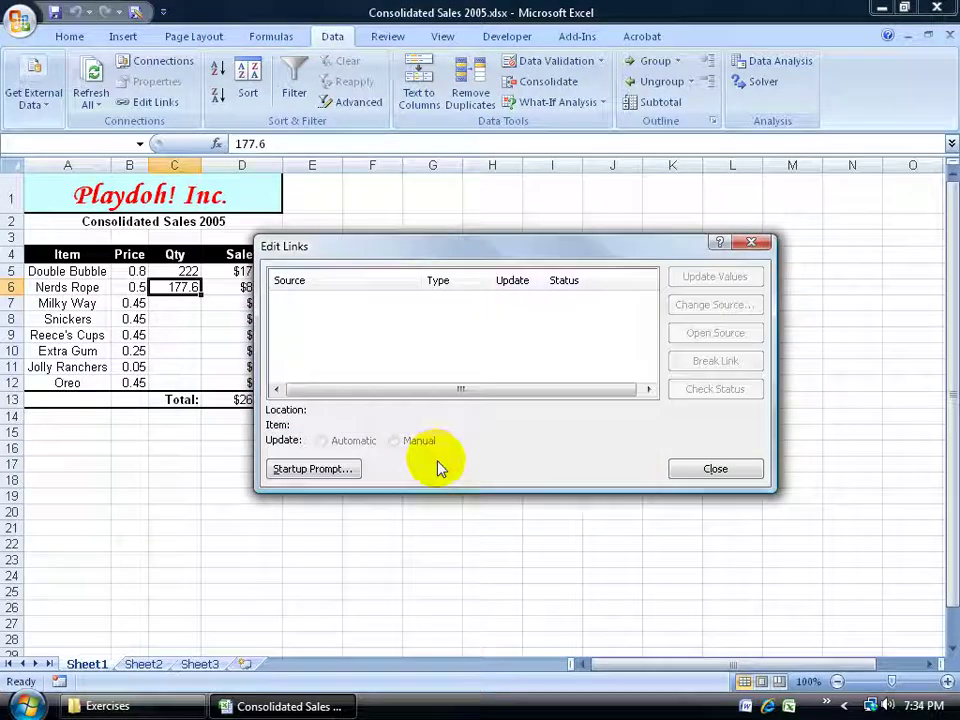
left_click(740, 467)
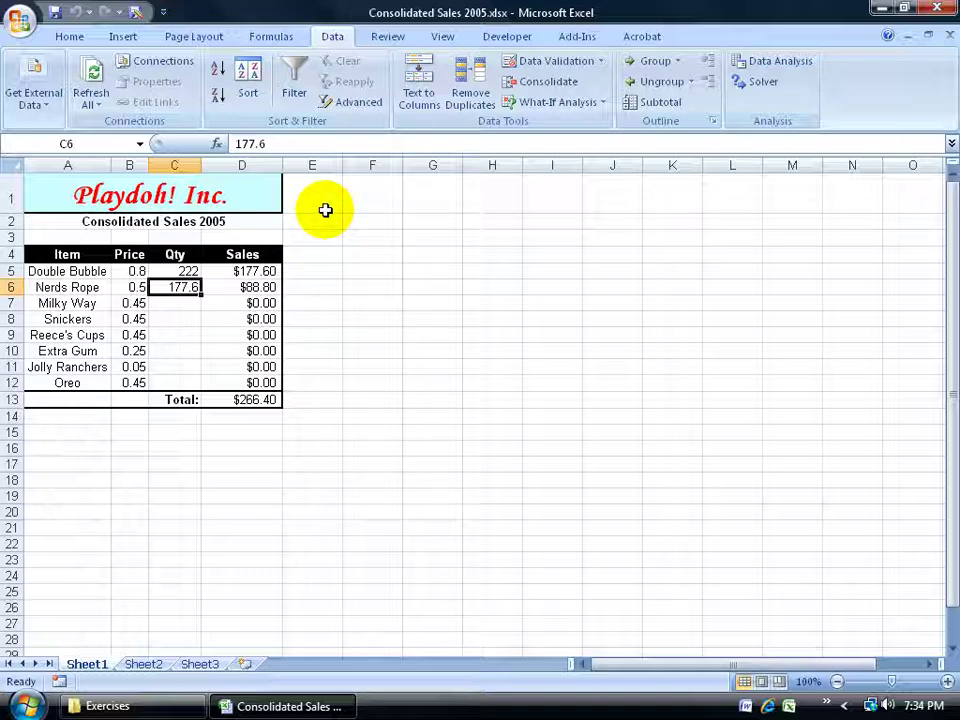
- Review the Trust Center's Message Bar settings and keep the Message Bar shown in all applications when content has been blocked
left_click(17, 22)
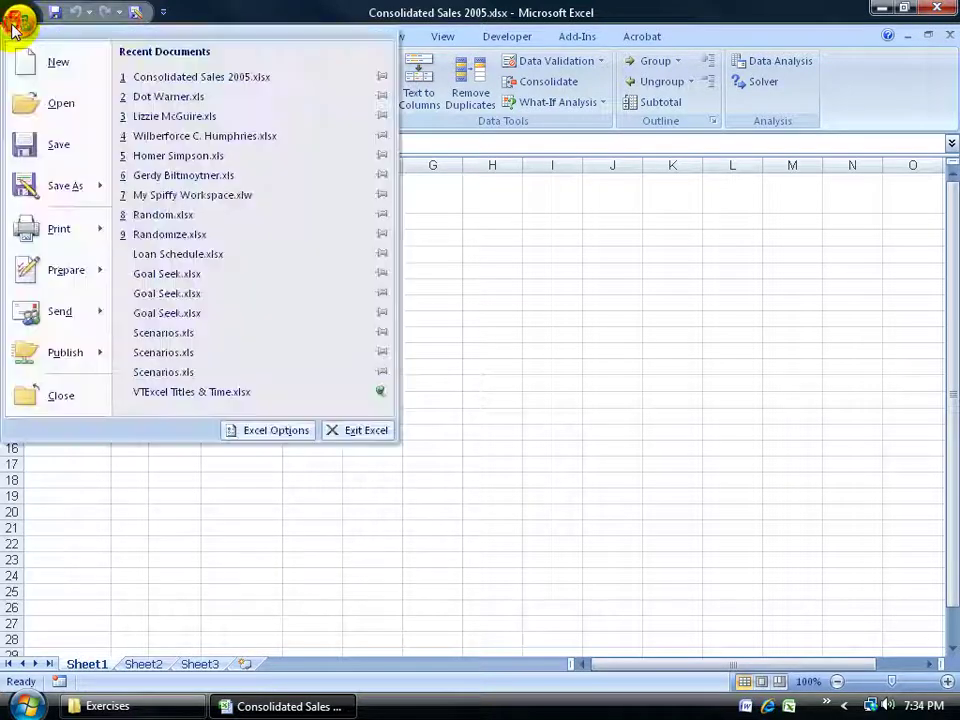
left_click(259, 428)
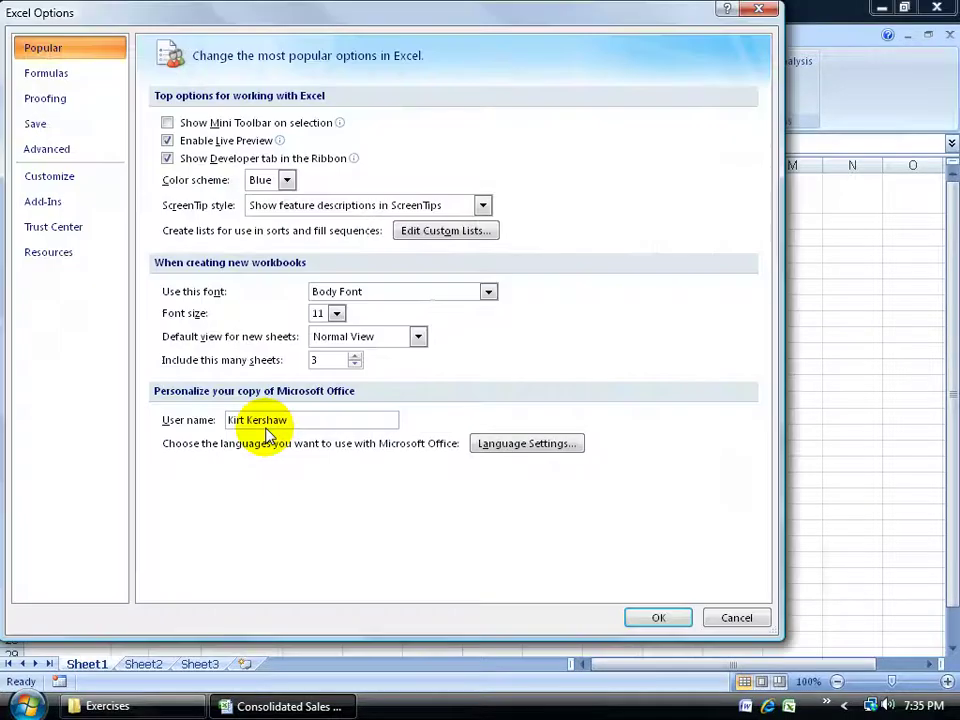
left_click(75, 229)
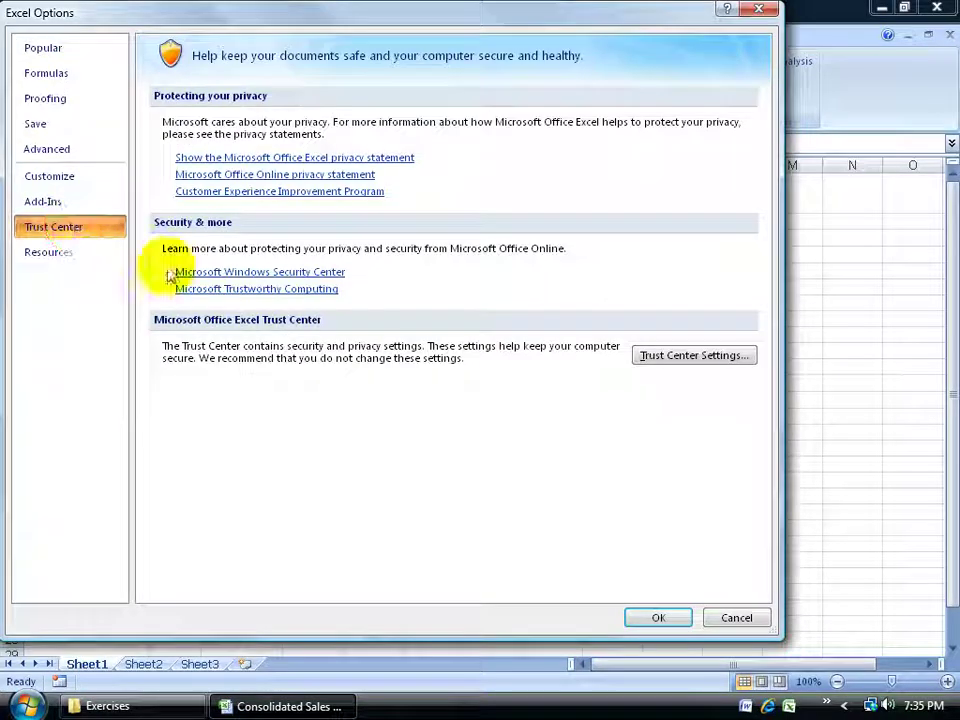
left_click(662, 362)
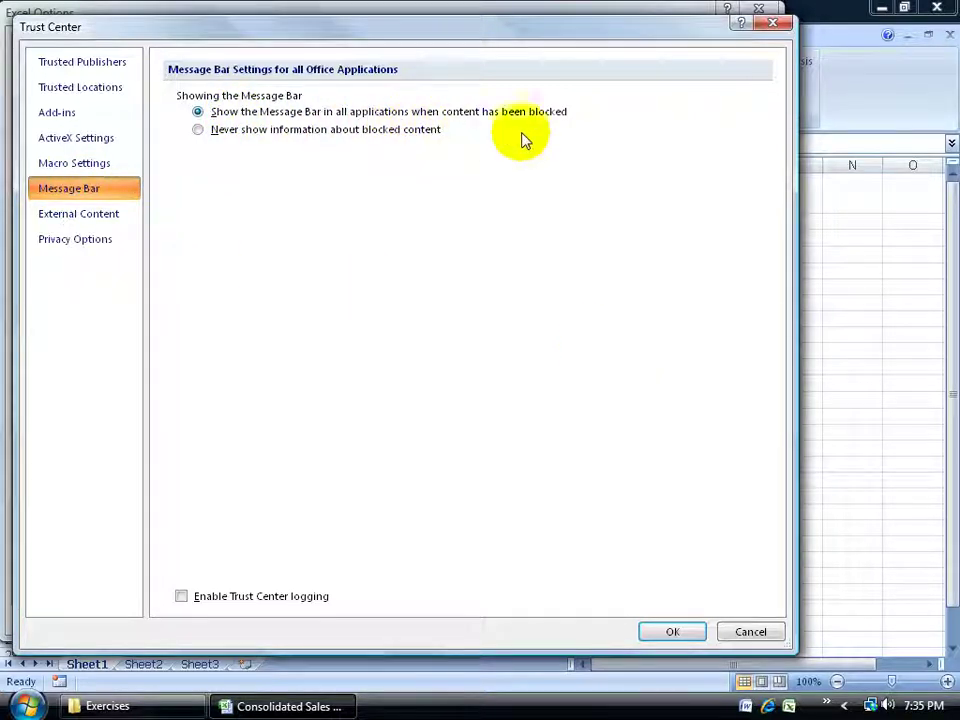
left_click(206, 133)
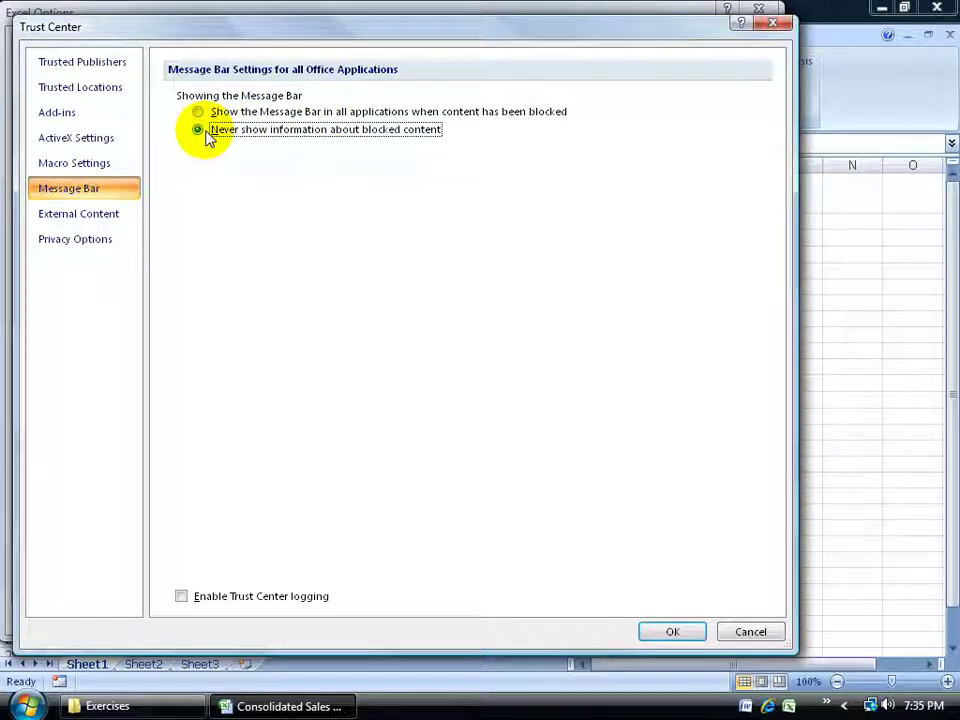
left_click(198, 112)
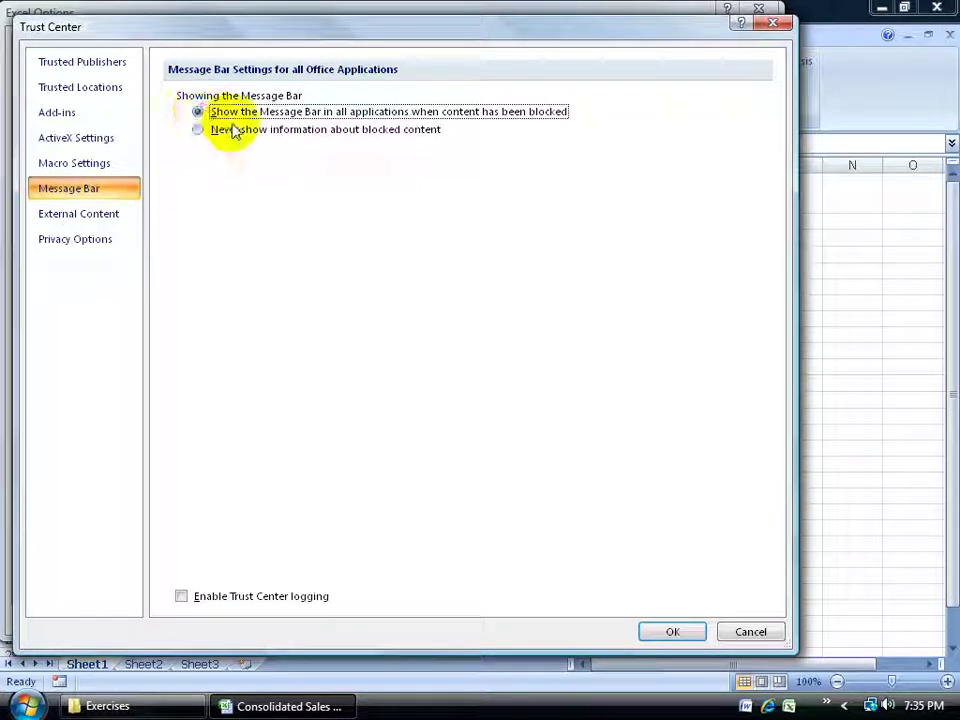
left_click(669, 632)
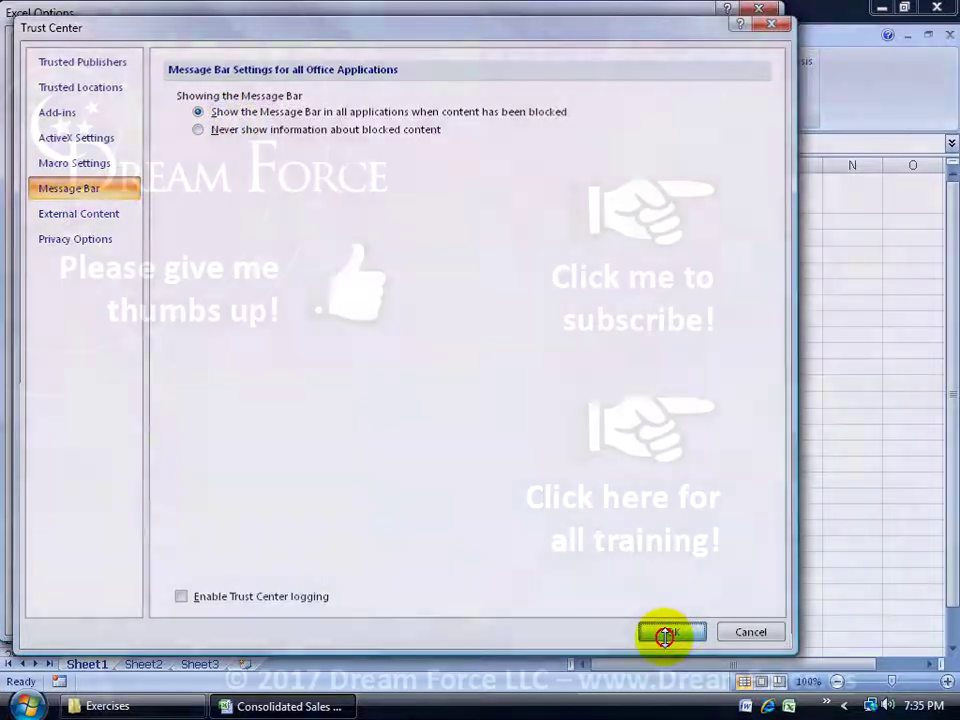